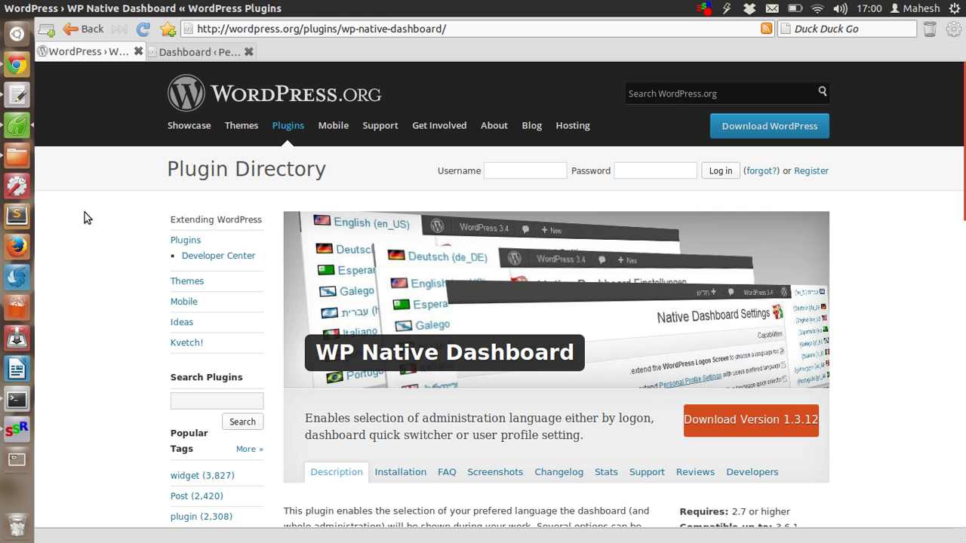
Review the WP Native Dashboard plugin's description and list of language switching options on its WordPress.org page
scroll(136, 268, down, 2)
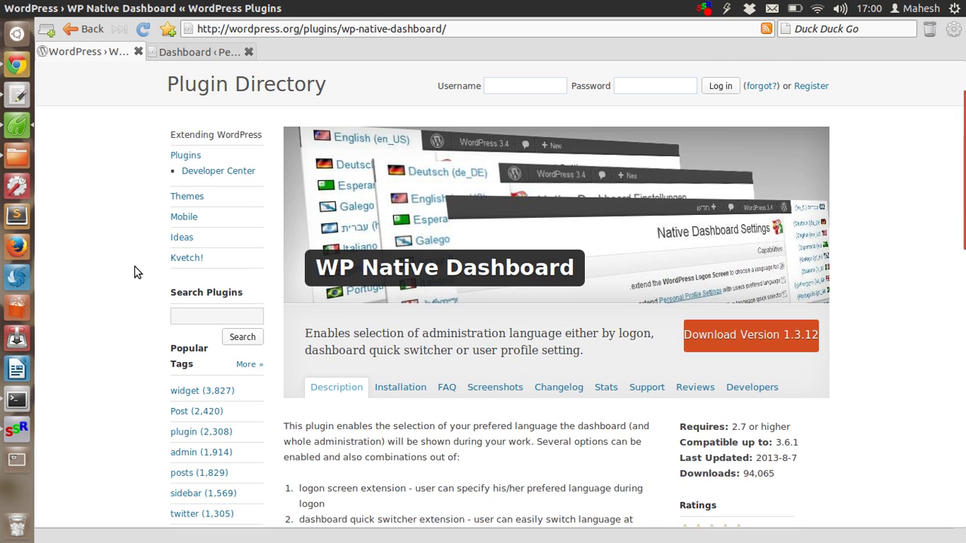
scroll(136, 268, down, 1)
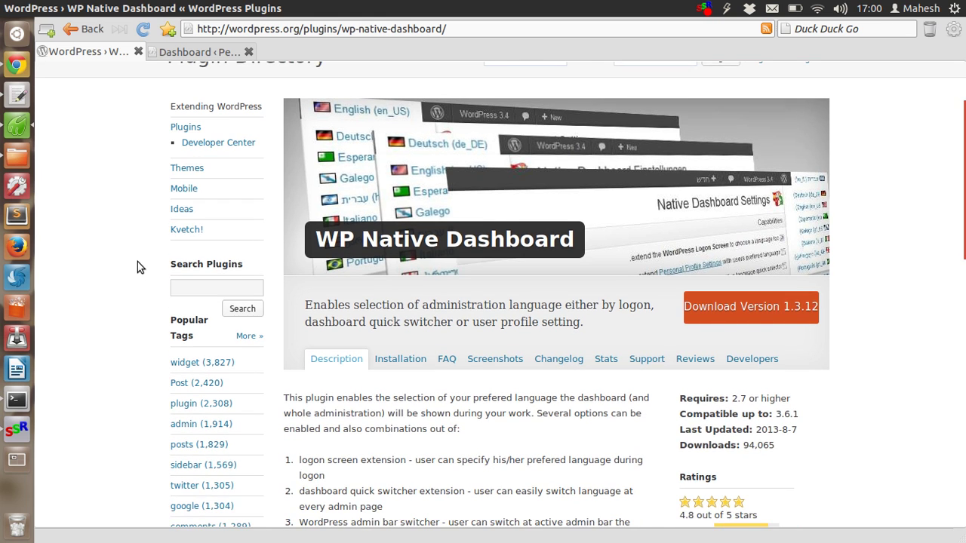
scroll(137, 264, down, 1)
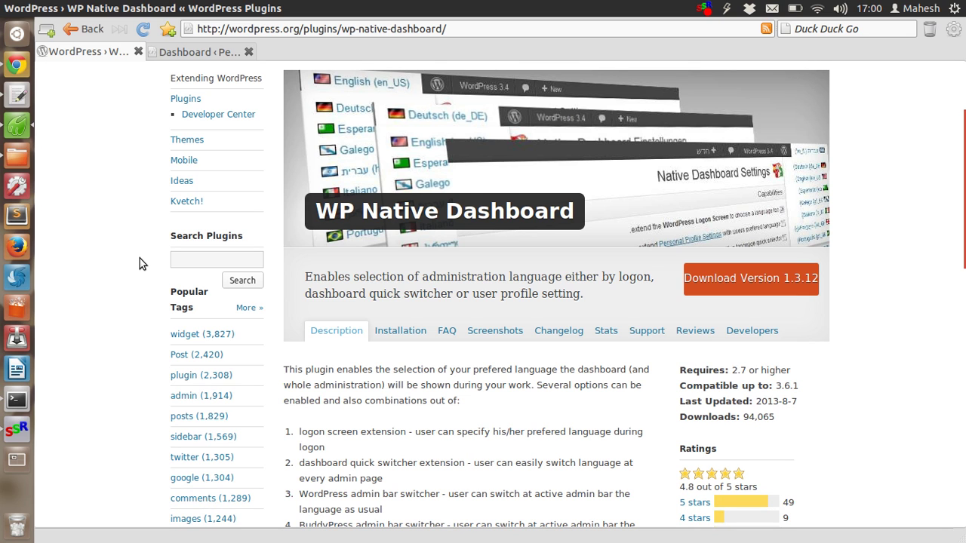
scroll(139, 258, down, 3)
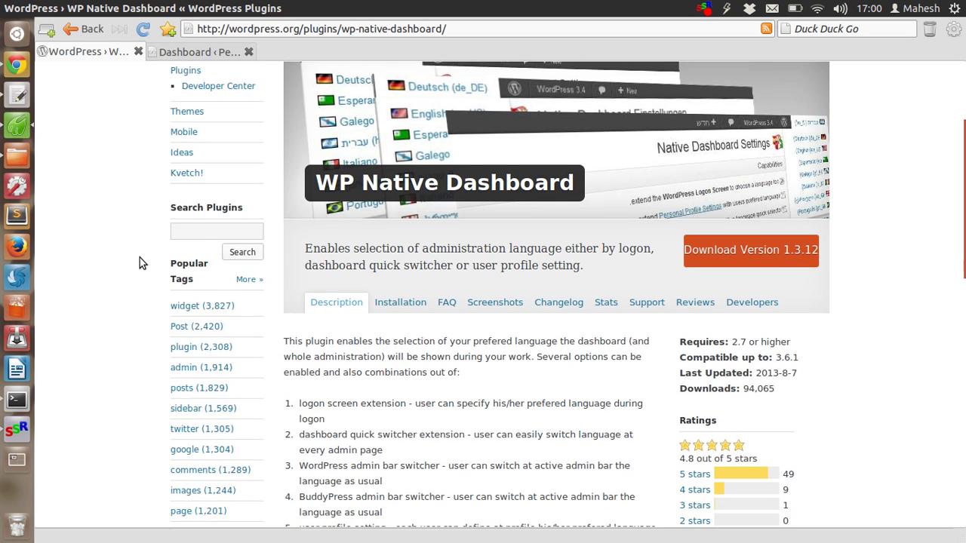
scroll(139, 257, down, 1)
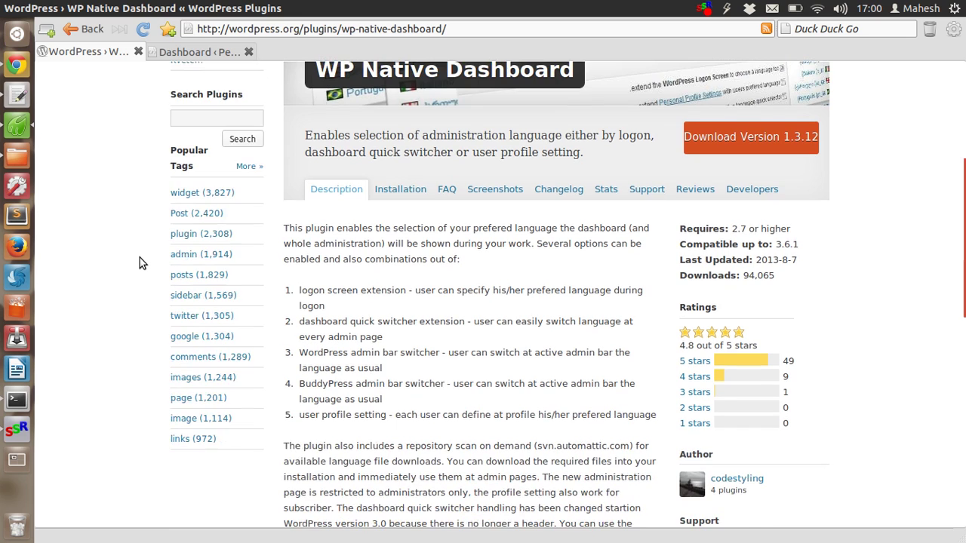
scroll(140, 258, up, 1)
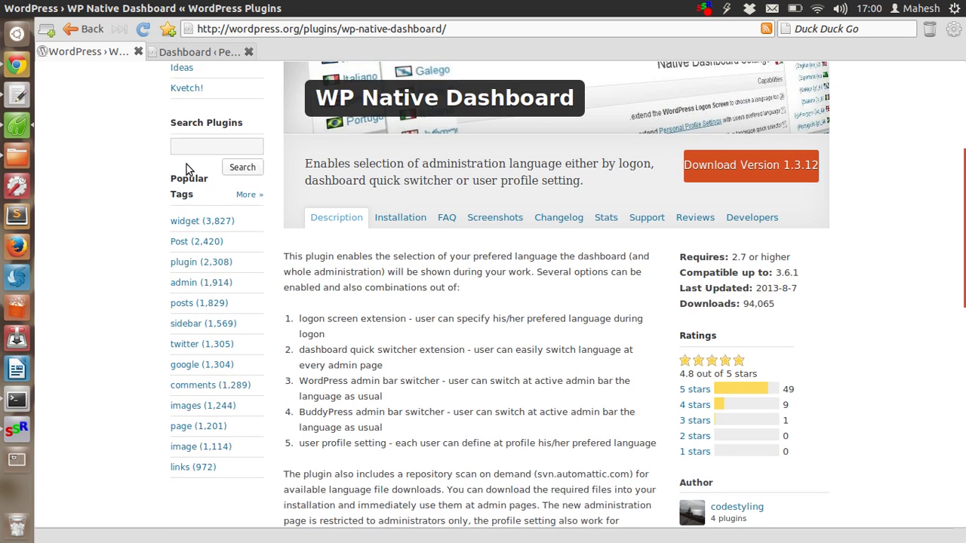
Switch to the site's admin dashboard and search the plugin installer for "wp native dashboard"
click(201, 53)
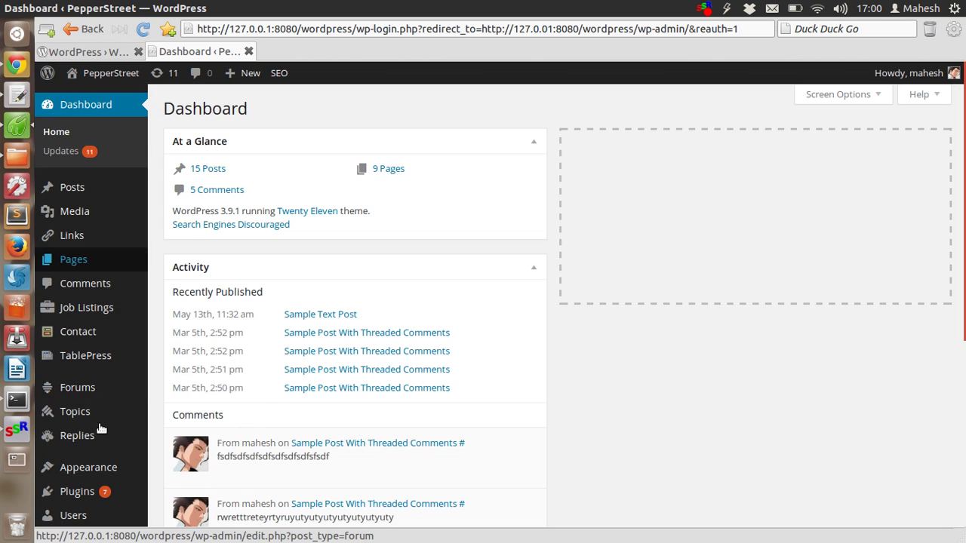
mouse_move(109, 492)
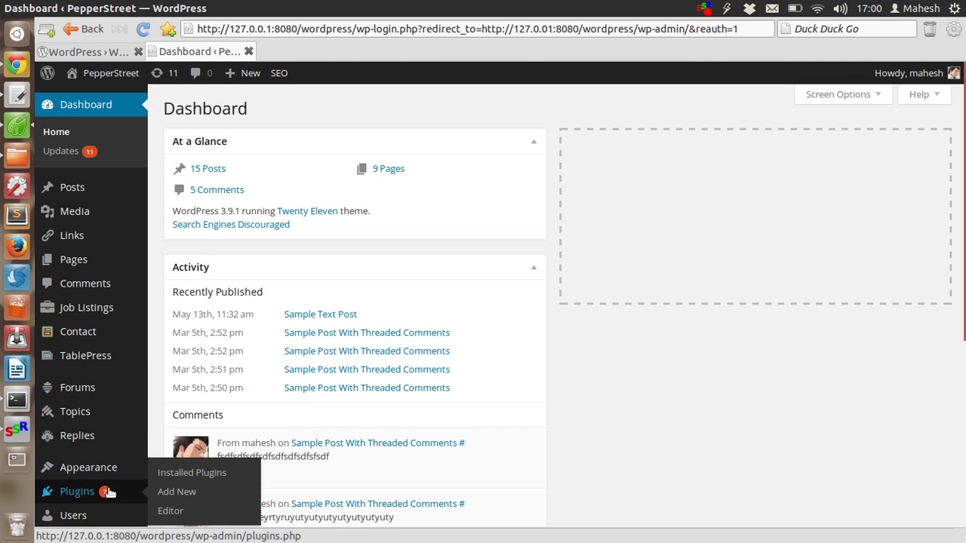
click(219, 495)
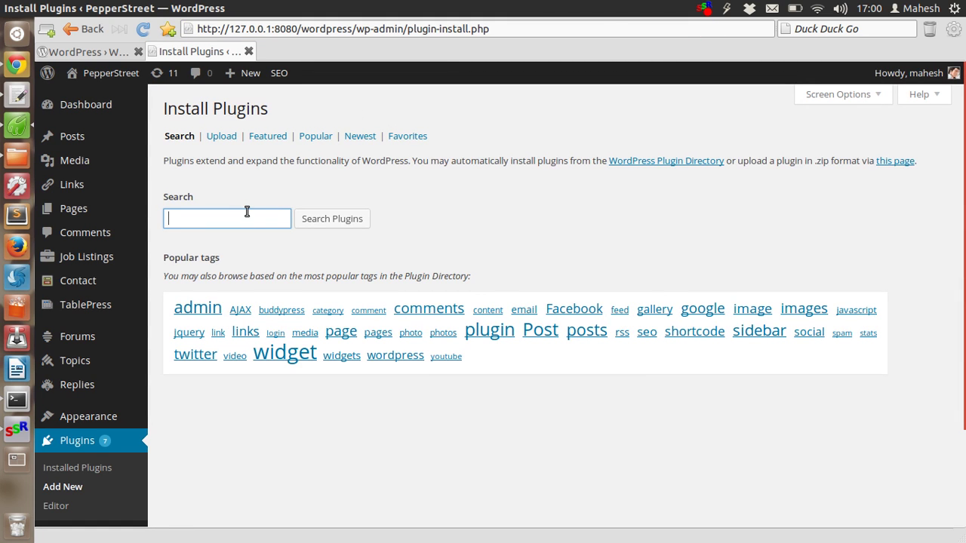
text(wp native dashboard)
key(Return)
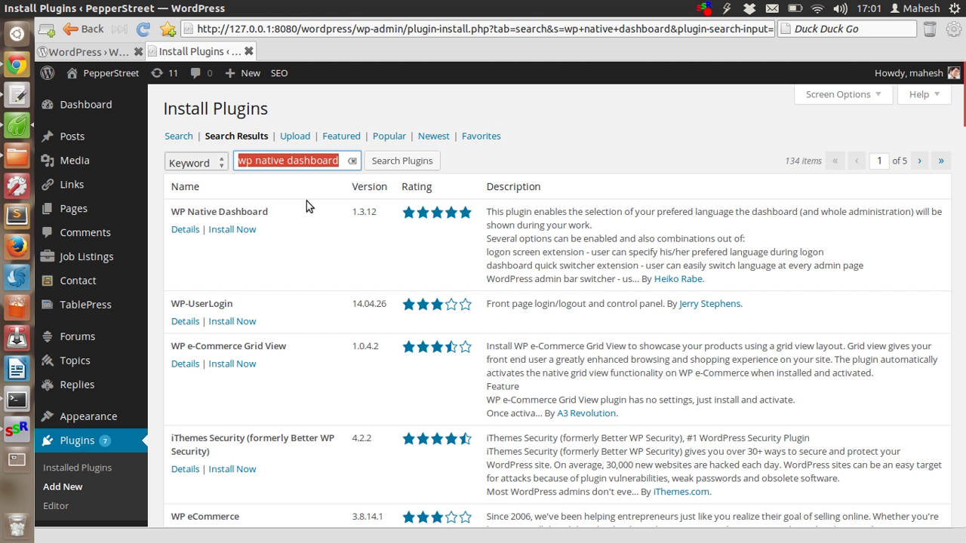
Install the WP Native Dashboard 1.3.12 plugin and activate it
click(248, 229)
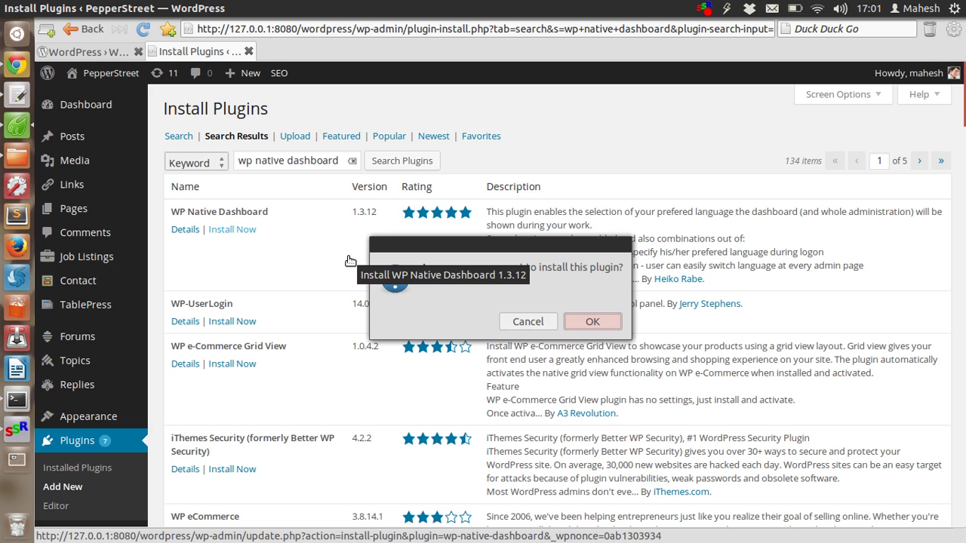
click(610, 319)
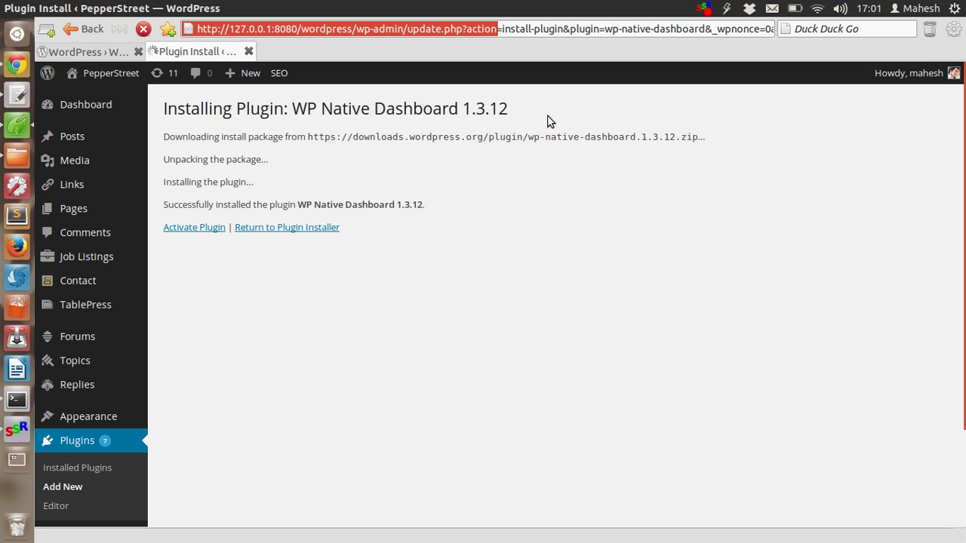
click(181, 229)
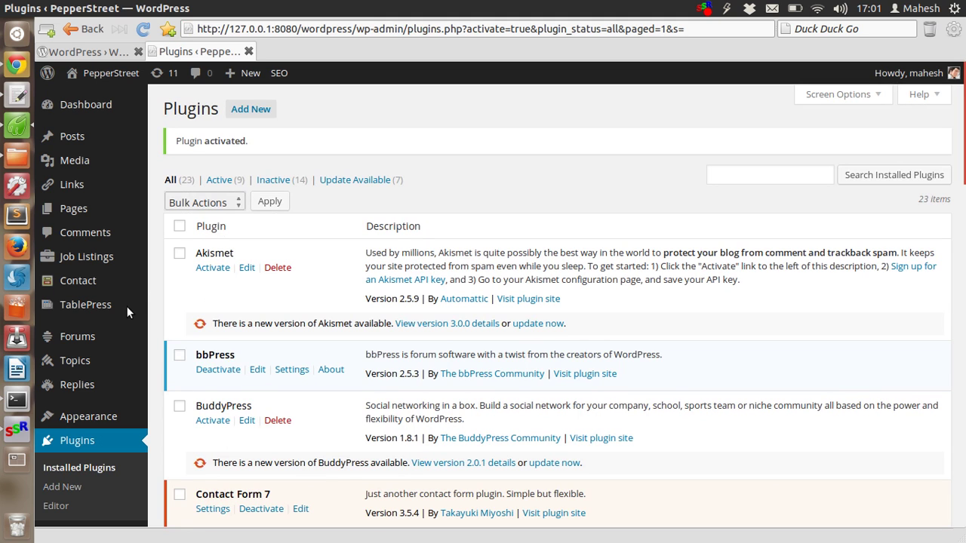
Look for the WP Native Dashboard entry in the list of installed plugins
mouse_move(127, 306)
scroll(199, 289, down, 3)
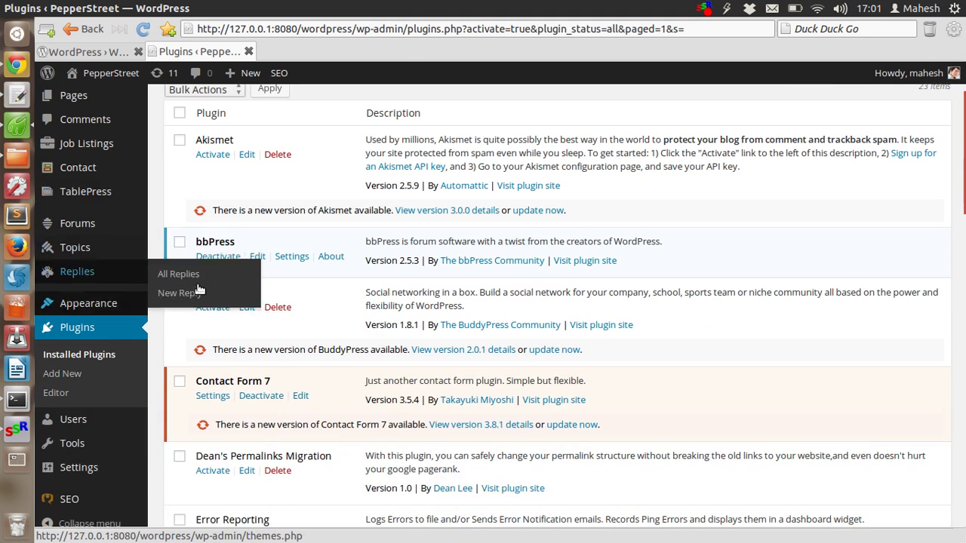
scroll(807, 236, down, 15)
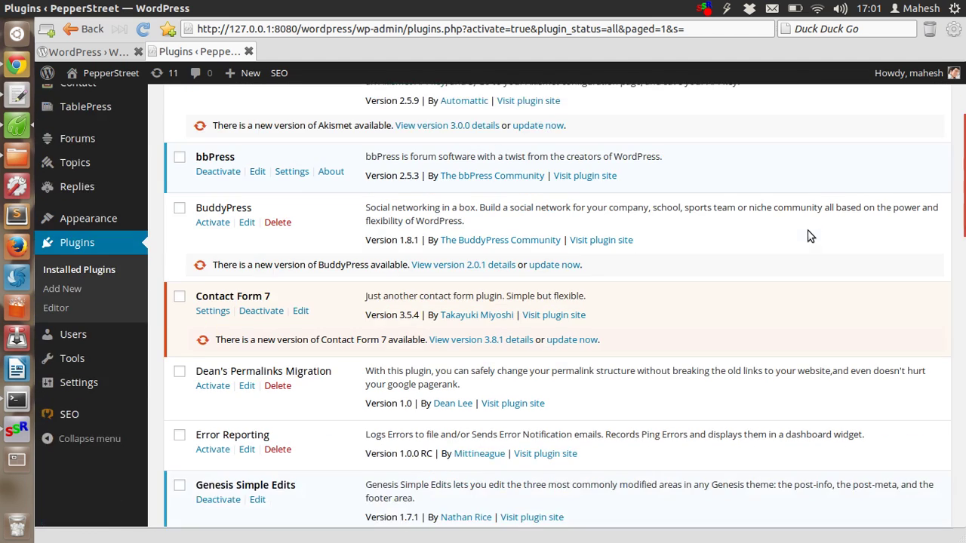
scroll(807, 236, down, 7)
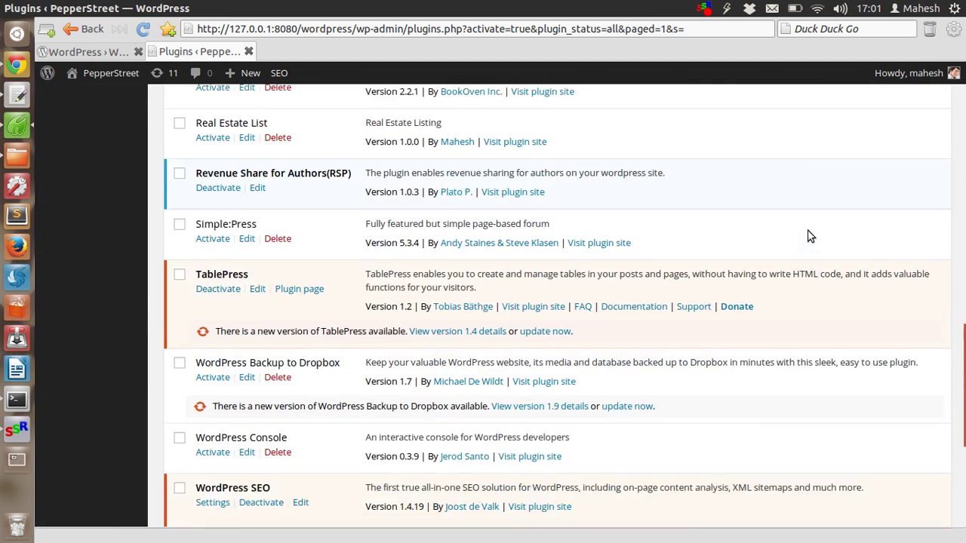
scroll(807, 236, down, 3)
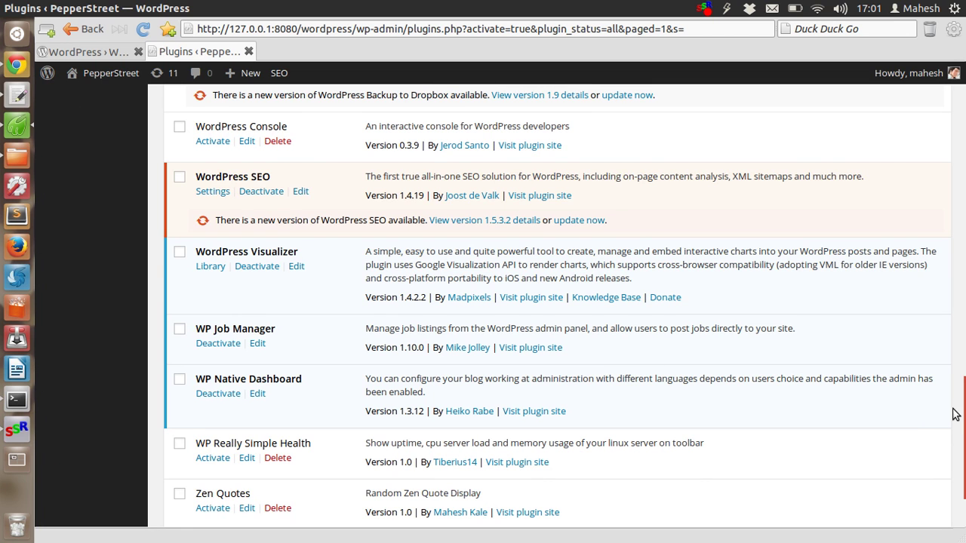
Open the Native Dashboard settings and enable extending the Backend Admin Bar with a language quick selector
scroll(48, 218, up, 7)
scroll(49, 216, up, 15)
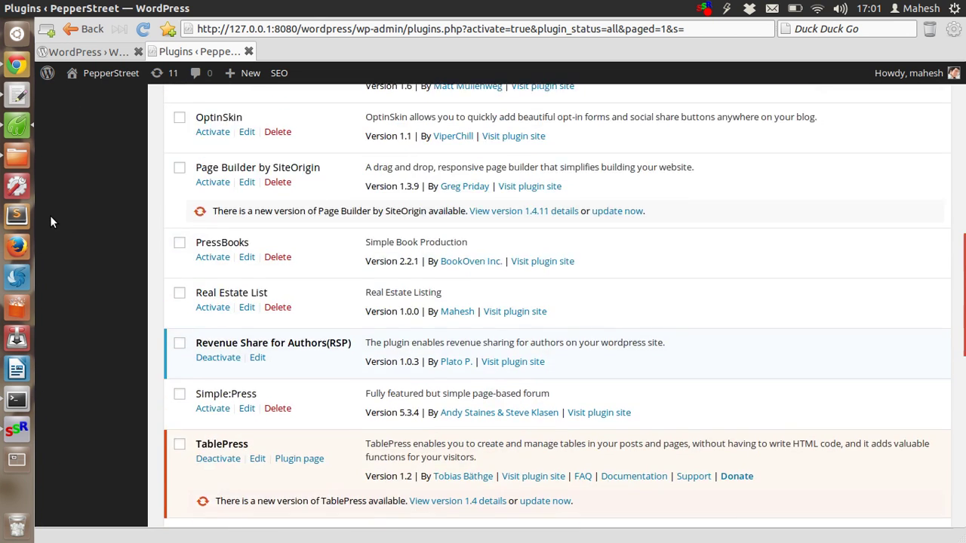
mouse_move(80, 156)
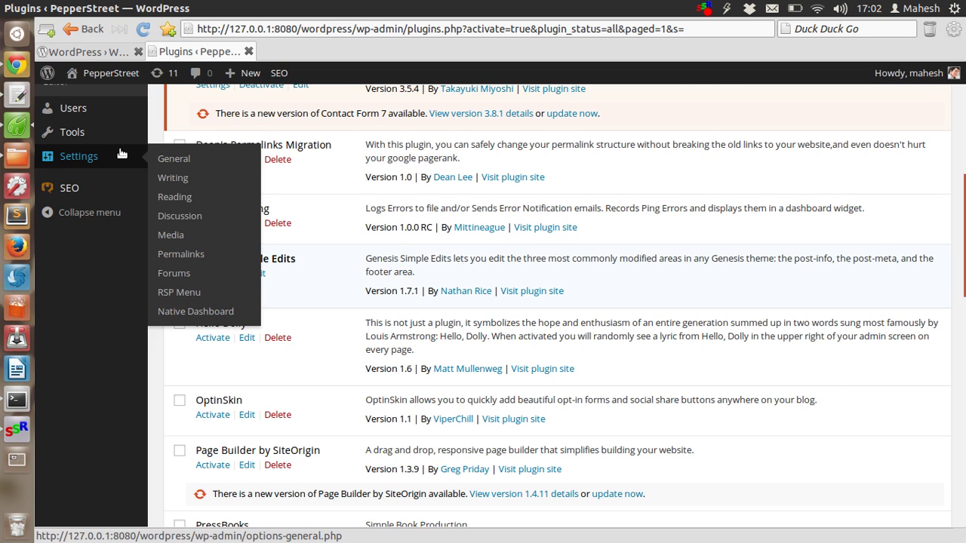
click(186, 313)
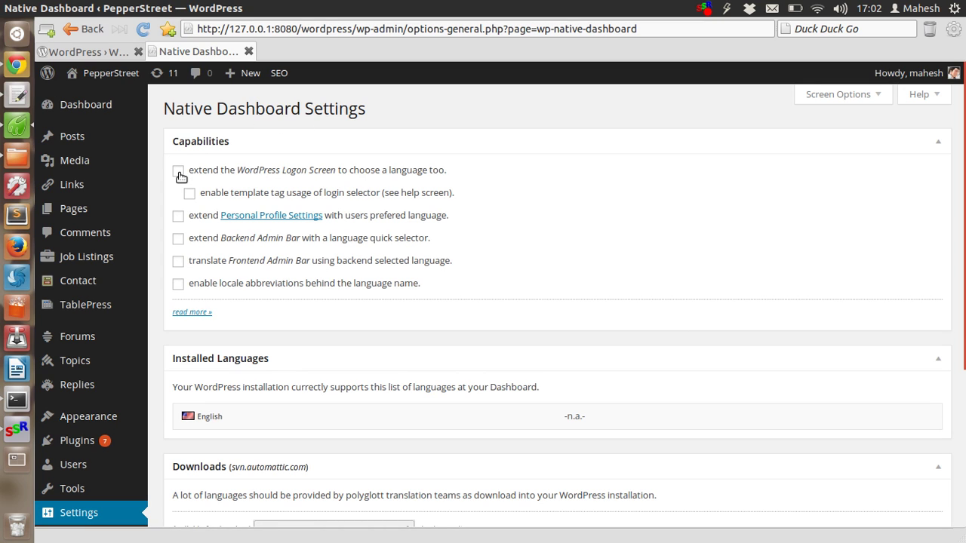
click(197, 239)
Examine the installed languages and the WordPress versions offered for language downloads in the Native Dashboard settings
scroll(561, 234, down, 5)
scroll(561, 234, down, 1)
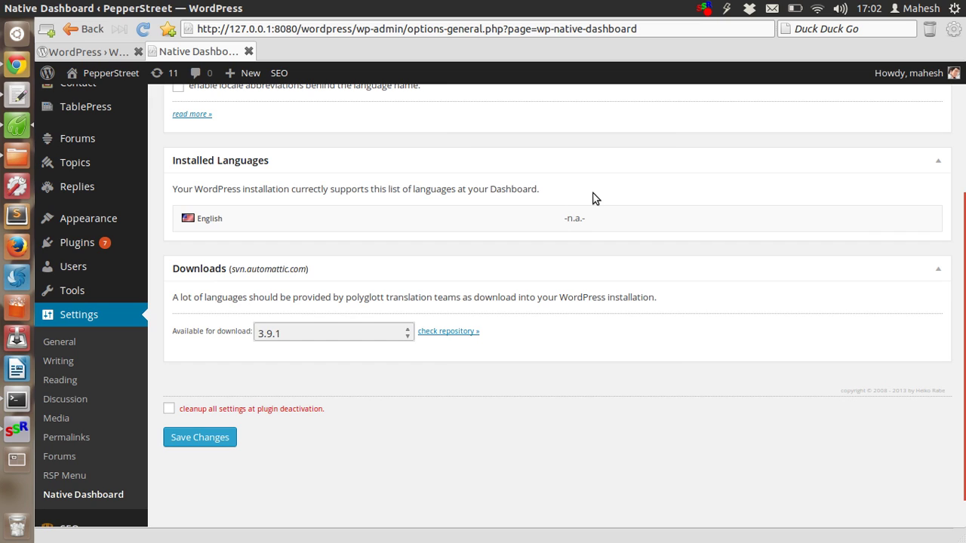
drag(212, 189, 477, 198)
click(267, 216)
click(334, 334)
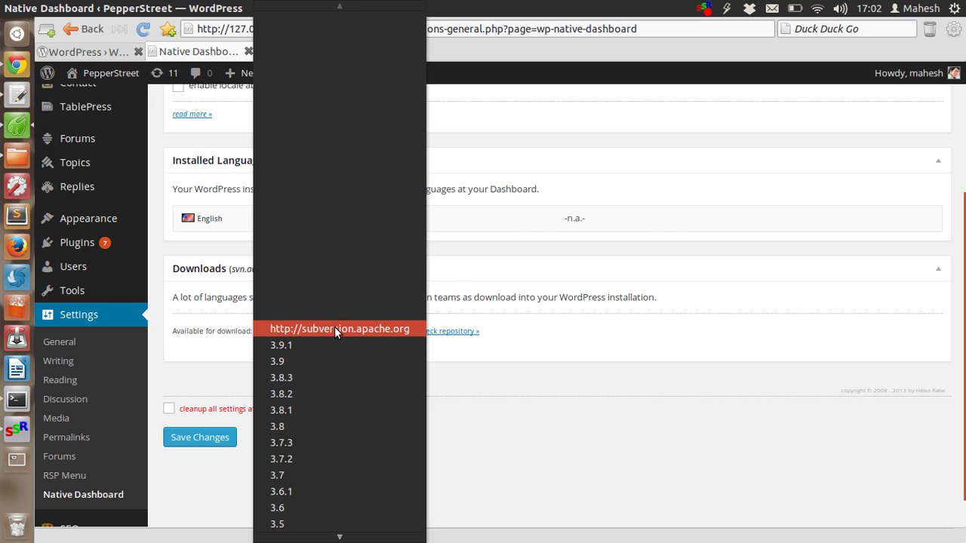
click(454, 266)
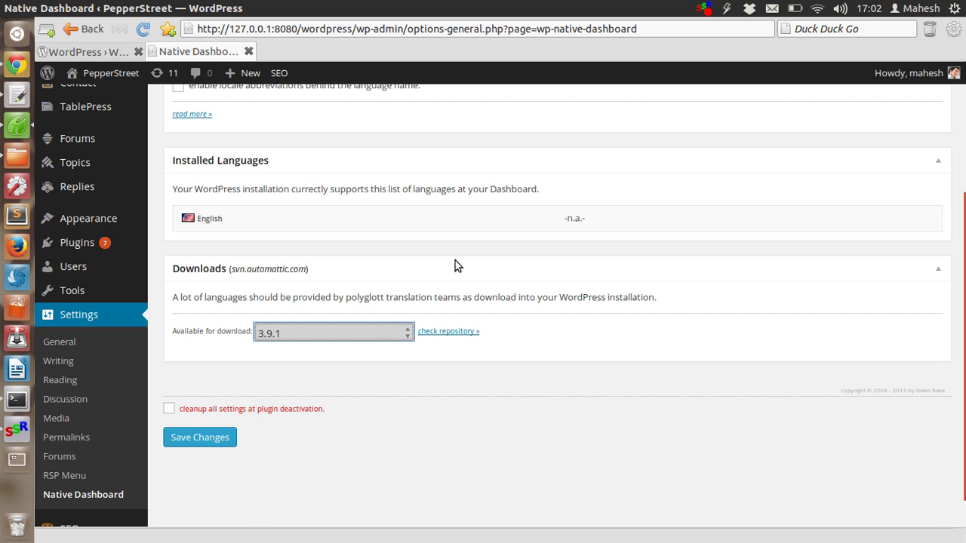
Recheck the selected capabilities and save the Native Dashboard settings
scroll(455, 264, up, 3)
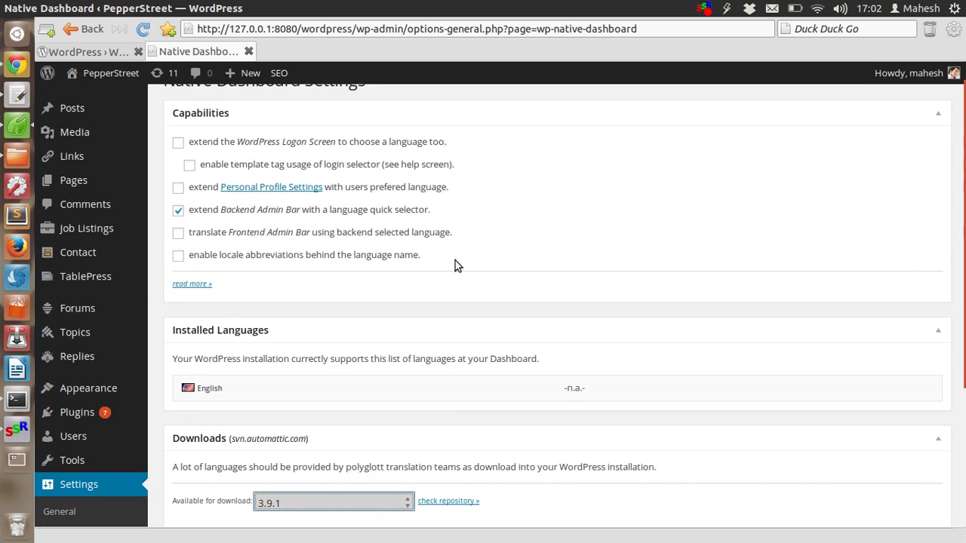
scroll(455, 263, up, 1)
scroll(455, 263, down, 5)
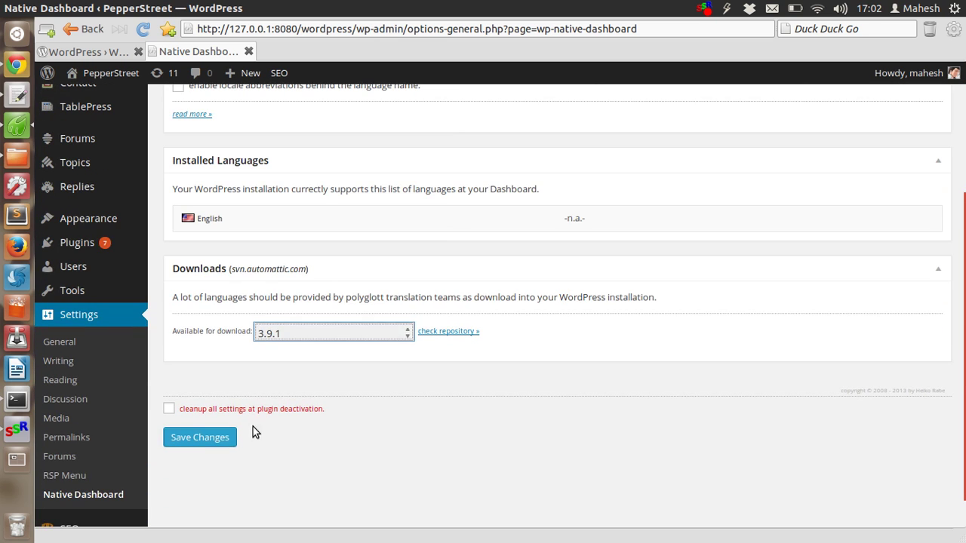
click(220, 437)
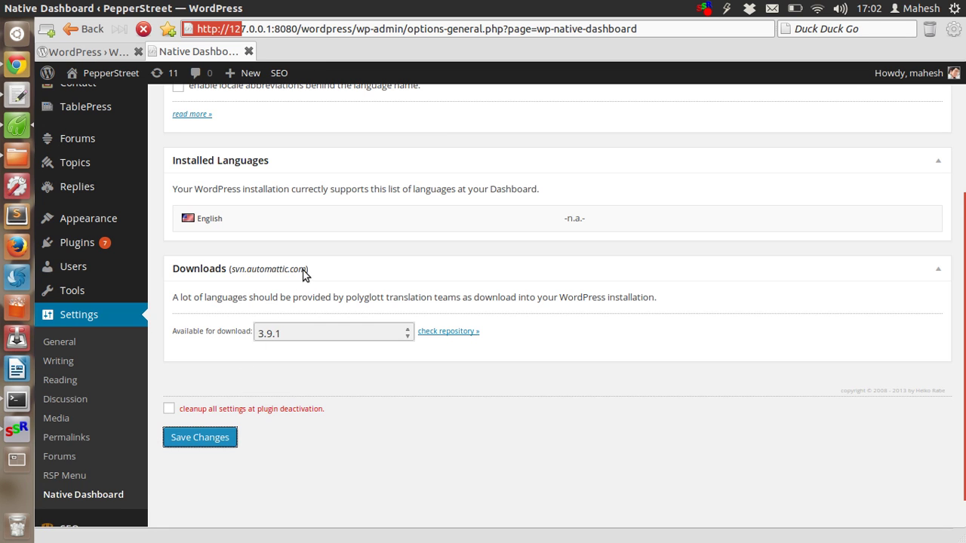
Inspect the reloaded Native Dashboard settings and the language selector in the admin bar
scroll(356, 257, down, 1)
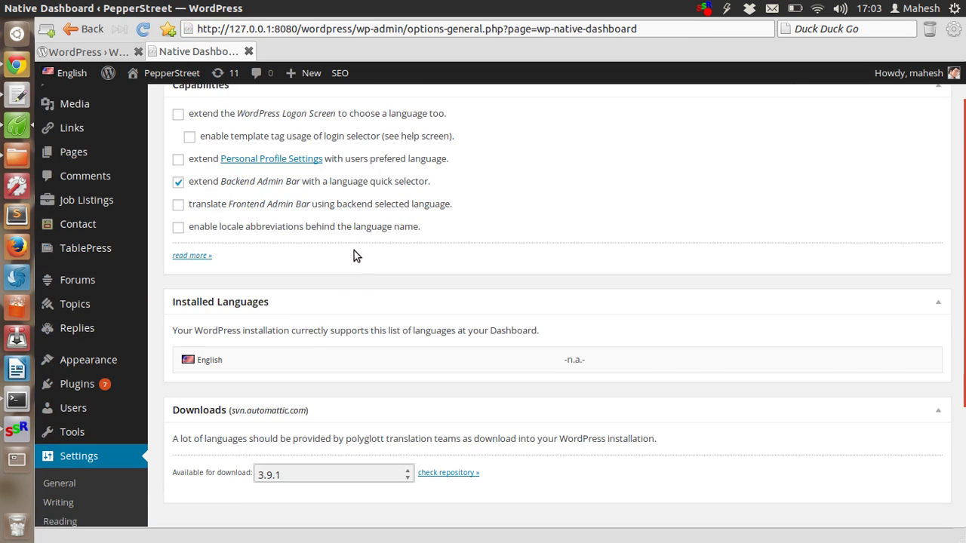
scroll(356, 257, down, 3)
scroll(356, 257, up, 4)
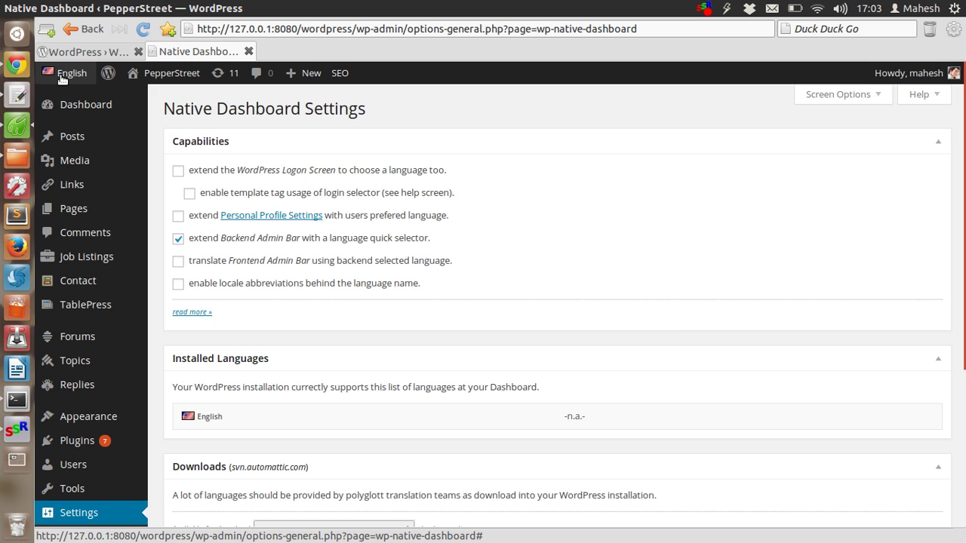
Look through the General, Reading, Writing and Media settings pages for a language option
scroll(249, 133, down, 5)
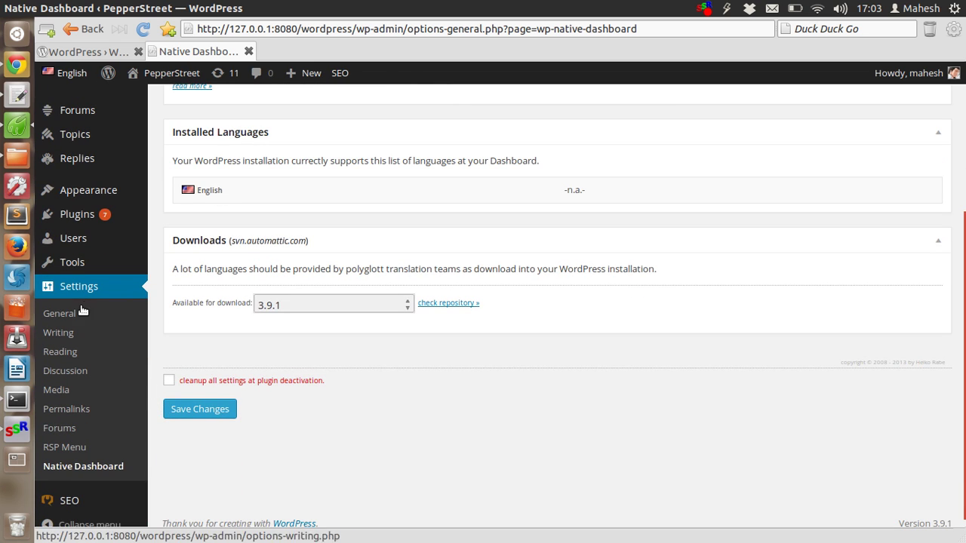
click(54, 315)
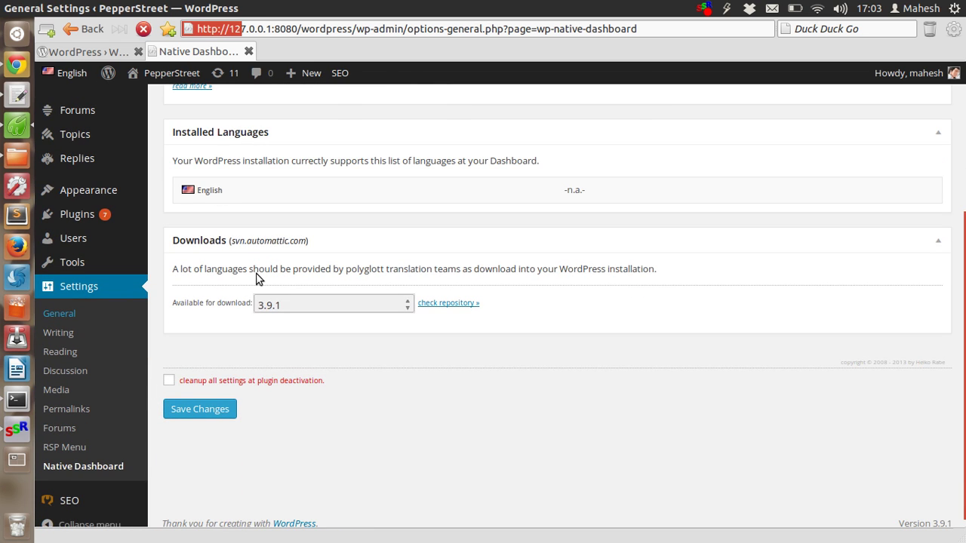
scroll(255, 276, down, 3)
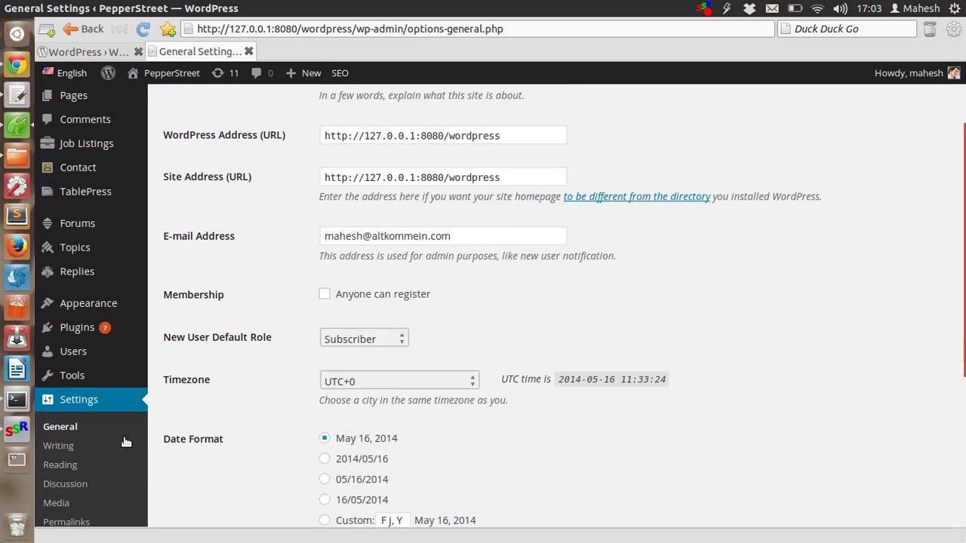
click(60, 465)
scroll(277, 343, down, 1)
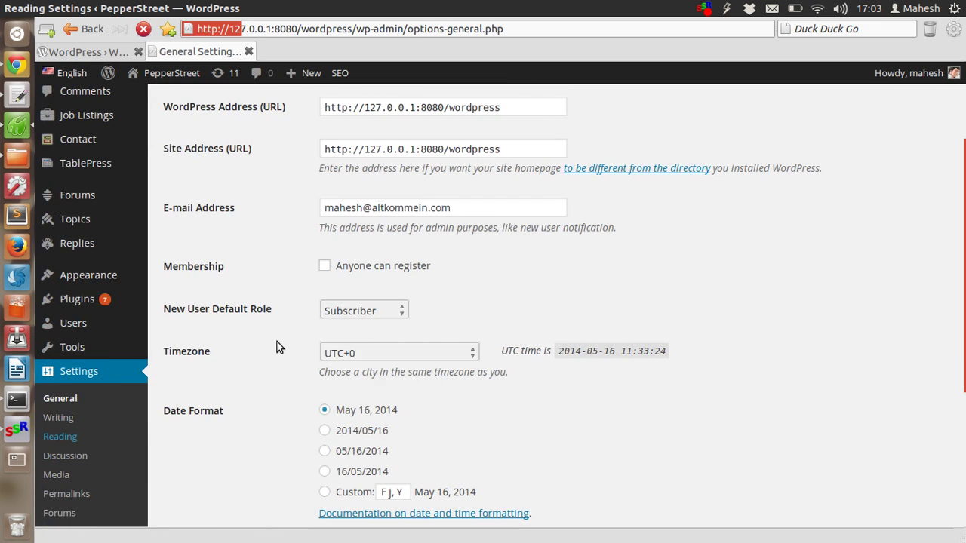
scroll(277, 345, down, 2)
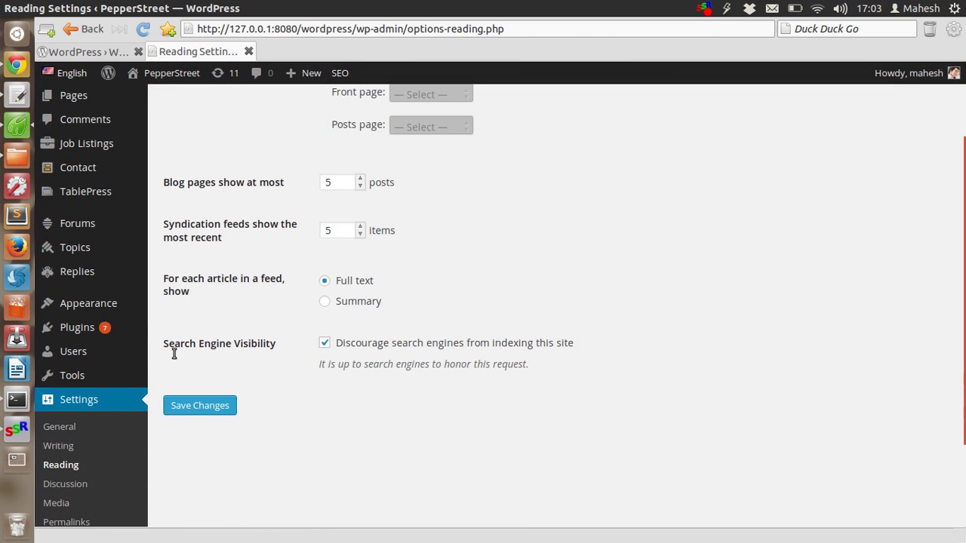
click(72, 447)
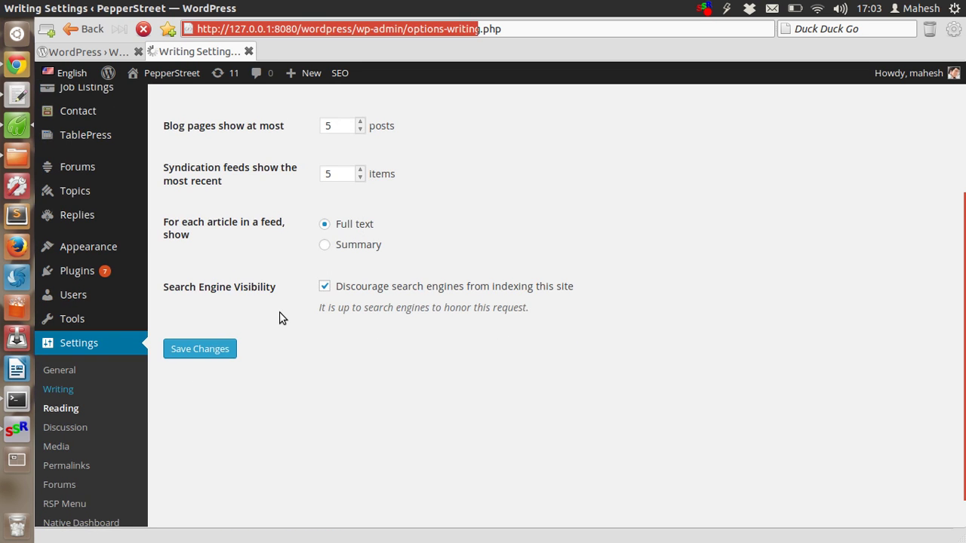
scroll(284, 314, down, 7)
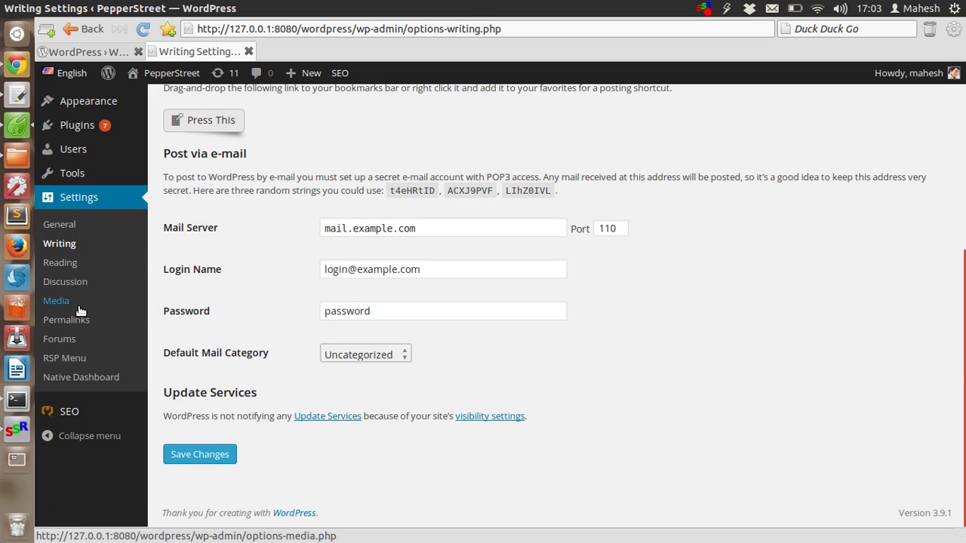
click(81, 304)
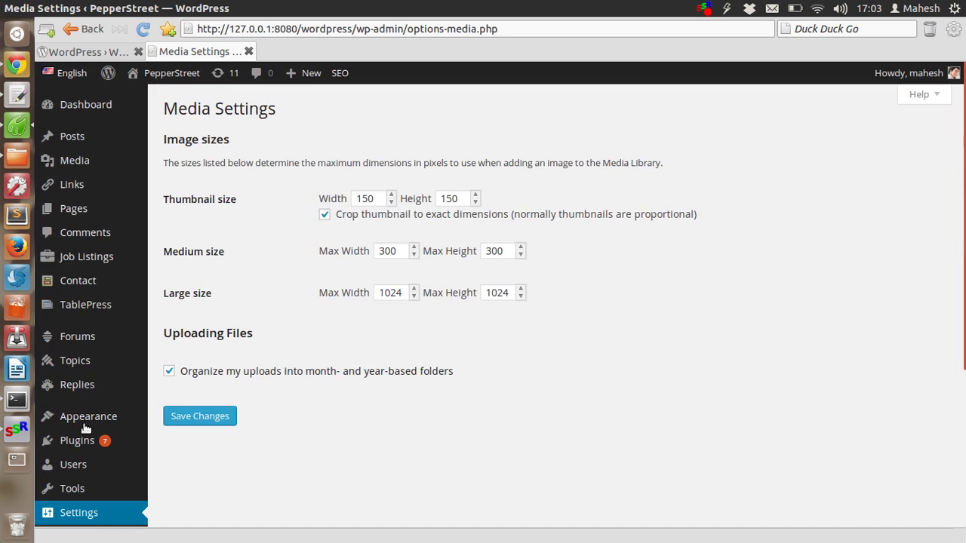
scroll(126, 355, down, 5)
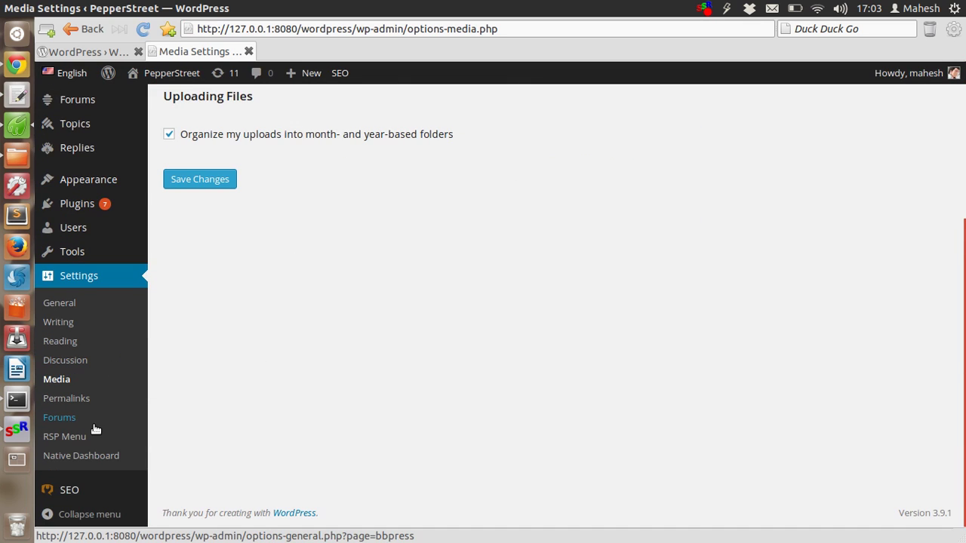
Recheck the General, Writing and Reading settings pages for a language option
click(72, 304)
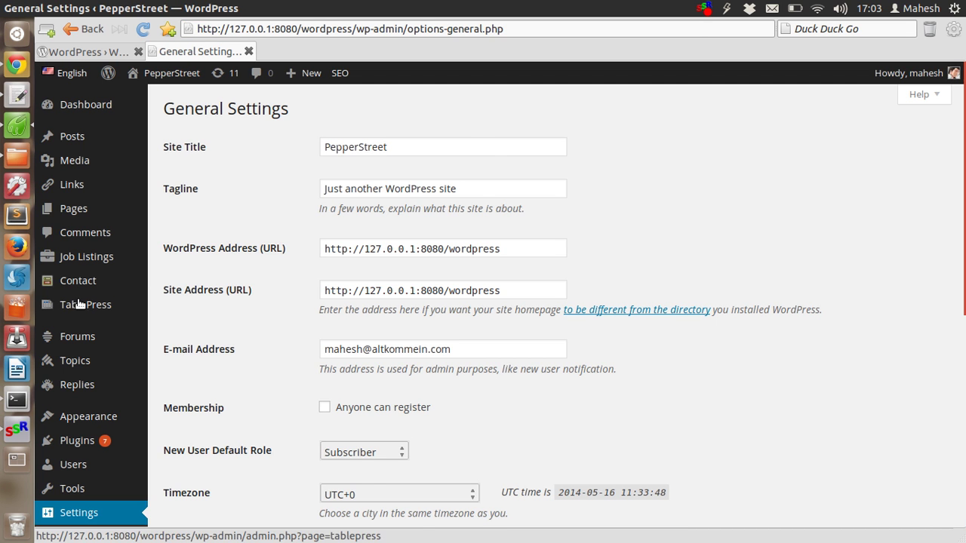
scroll(76, 304, down, 4)
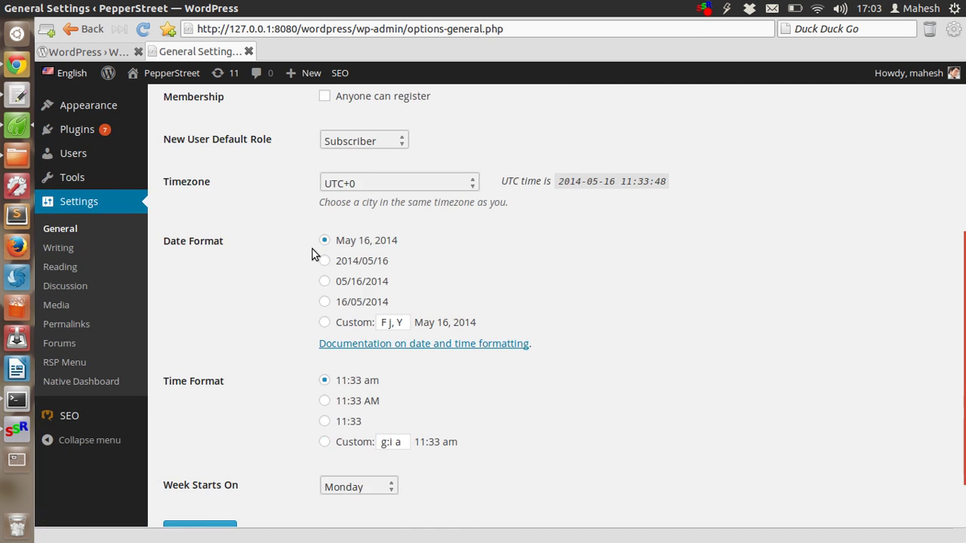
scroll(315, 255, down, 1)
scroll(248, 252, up, 3)
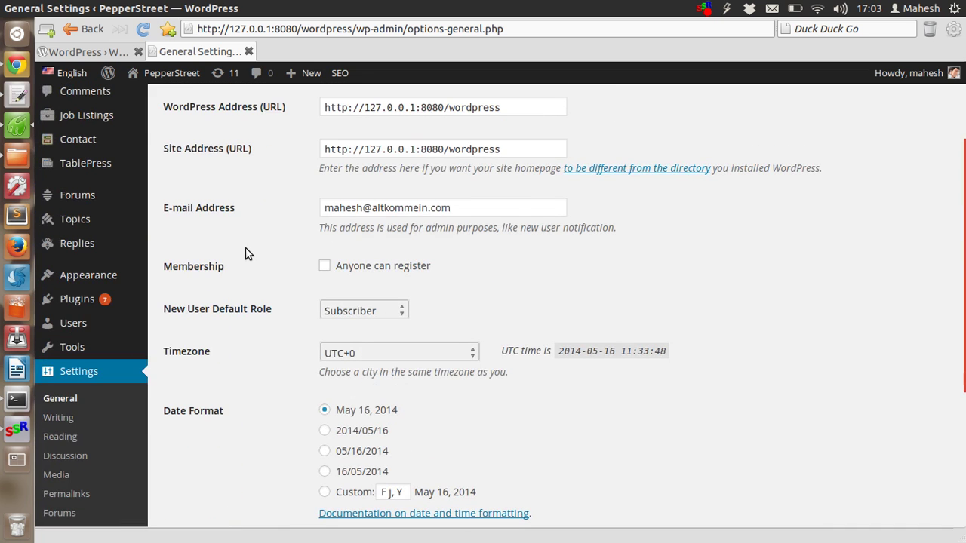
click(152, 416)
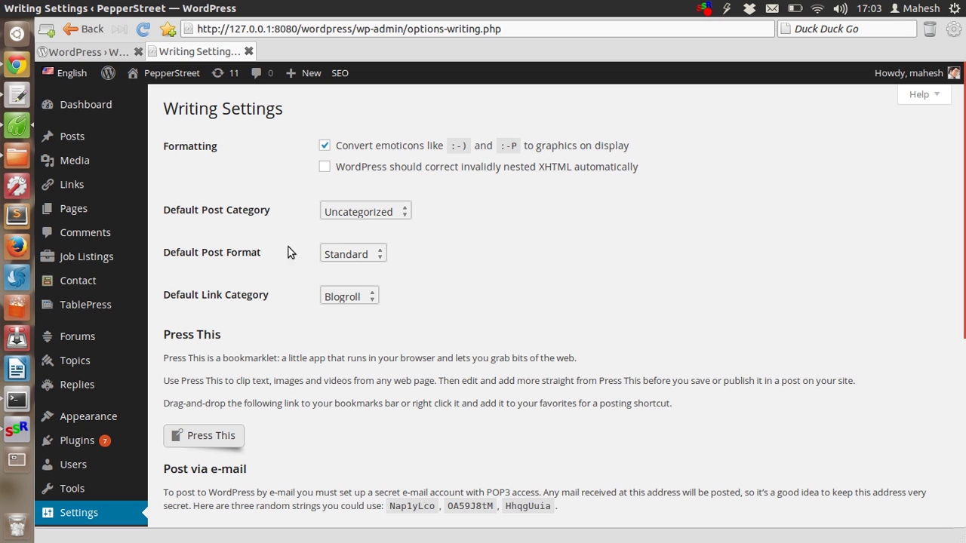
scroll(303, 268, down, 6)
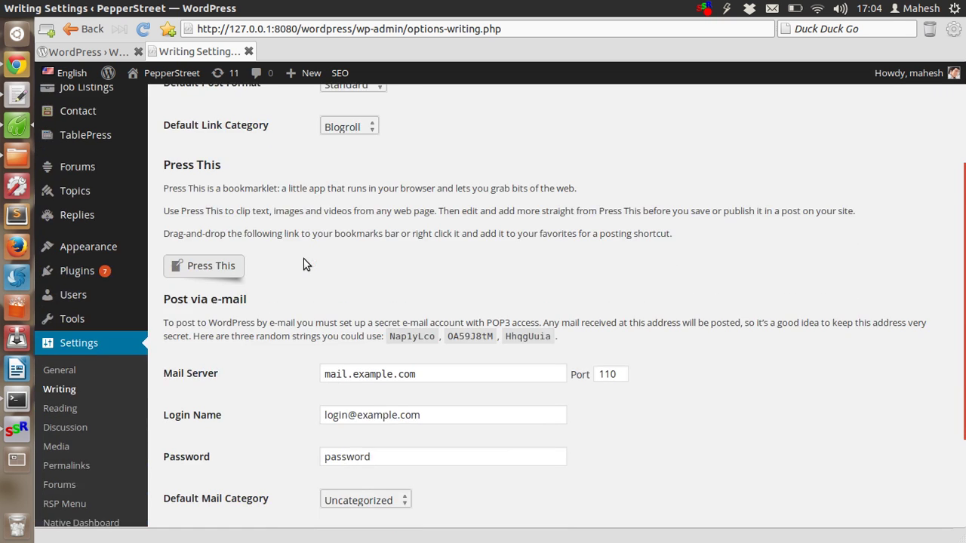
scroll(306, 264, down, 2)
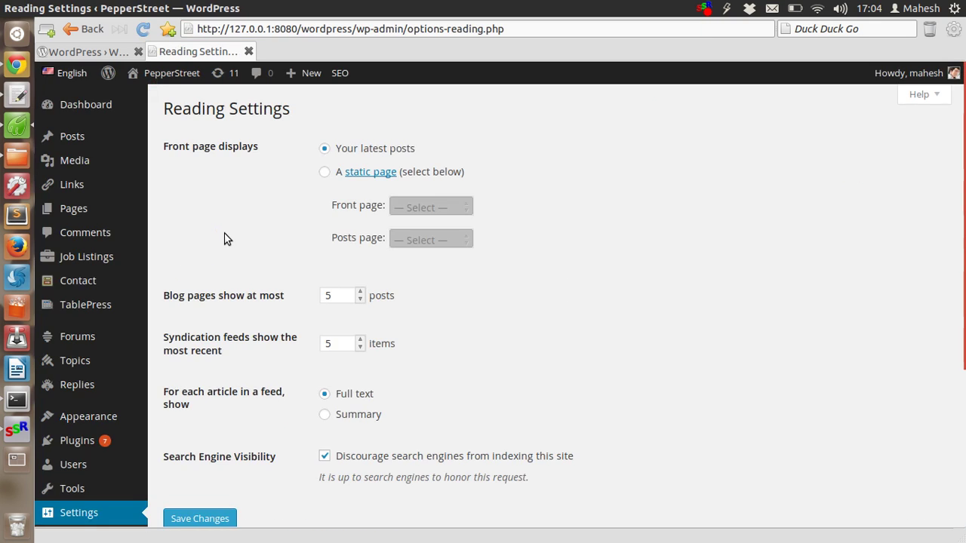
scroll(227, 239, down, 3)
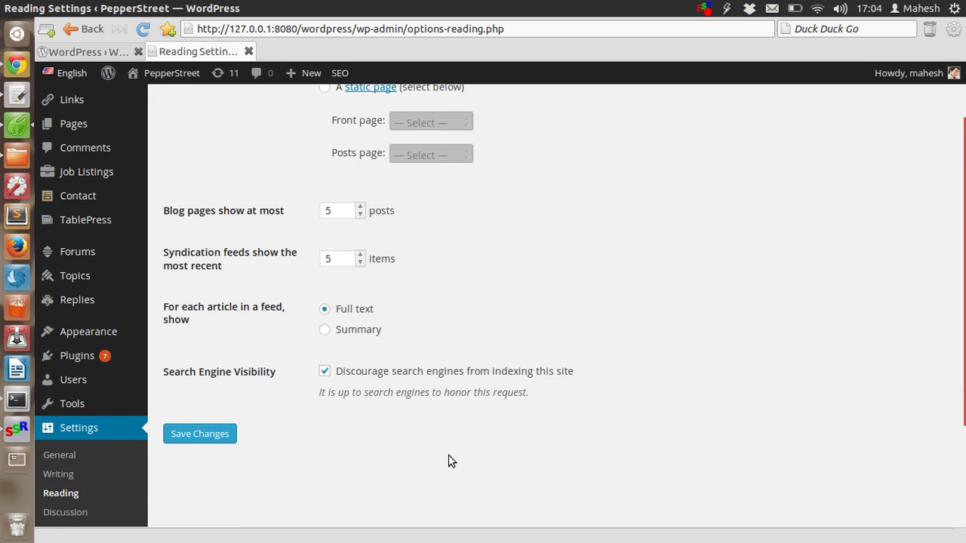
scroll(452, 329, up, 3)
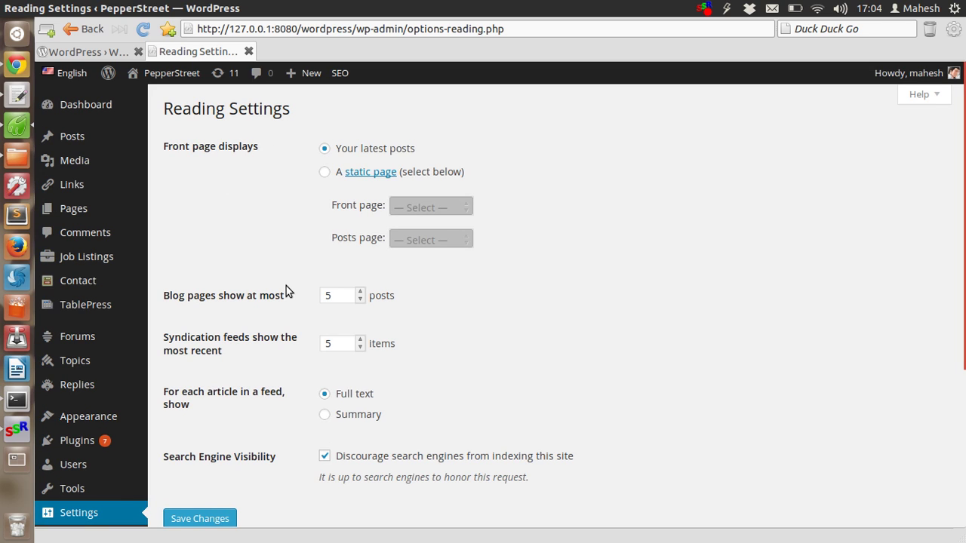
Return to the WordPress.org site and examine its Download WordPress page
click(83, 52)
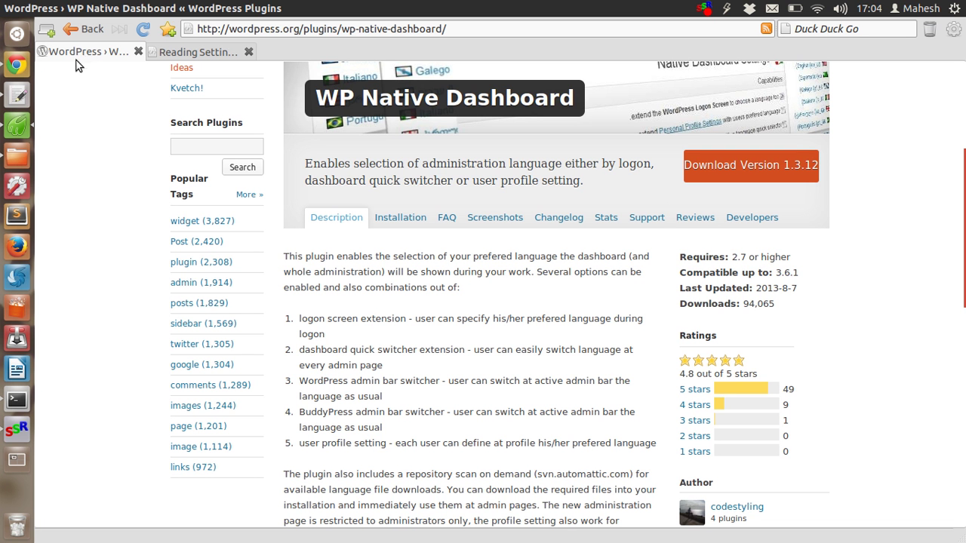
scroll(130, 218, up, 4)
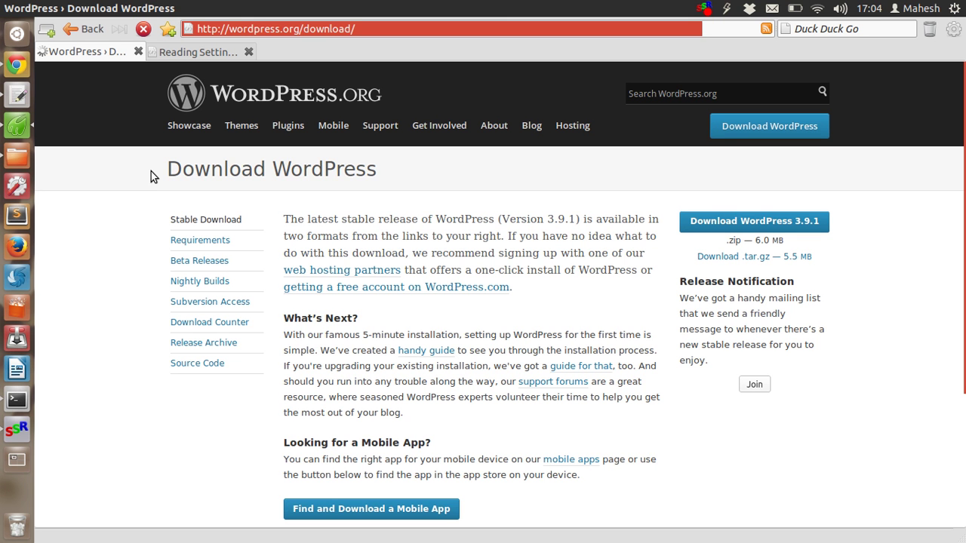
scroll(150, 173, down, 3)
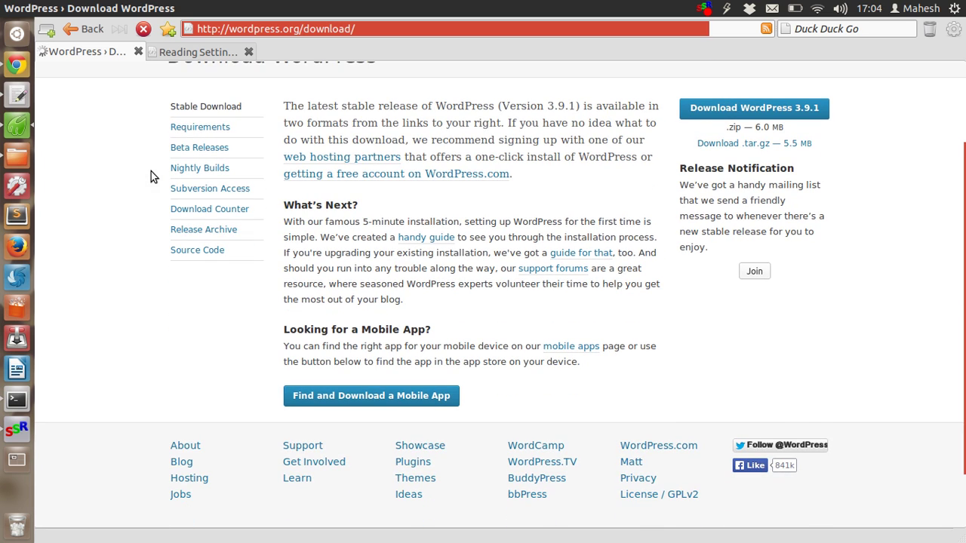
scroll(151, 172, up, 3)
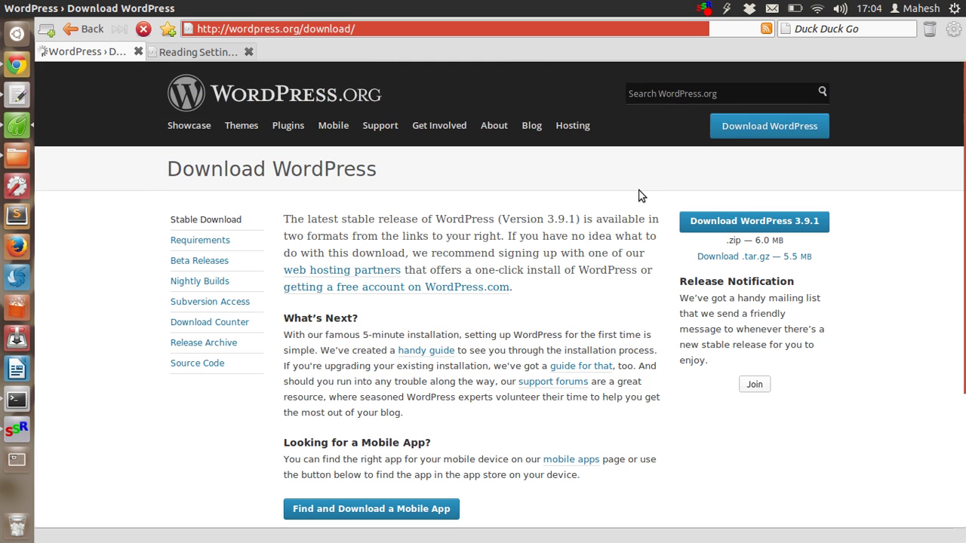
Search WordPress.org for "i18n"
click(649, 96)
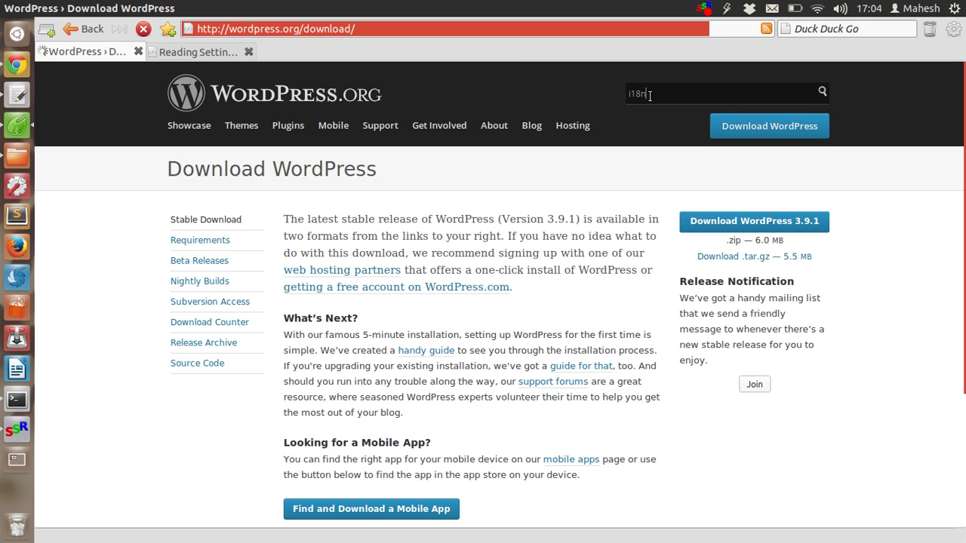
text(i18n)
key(Return)
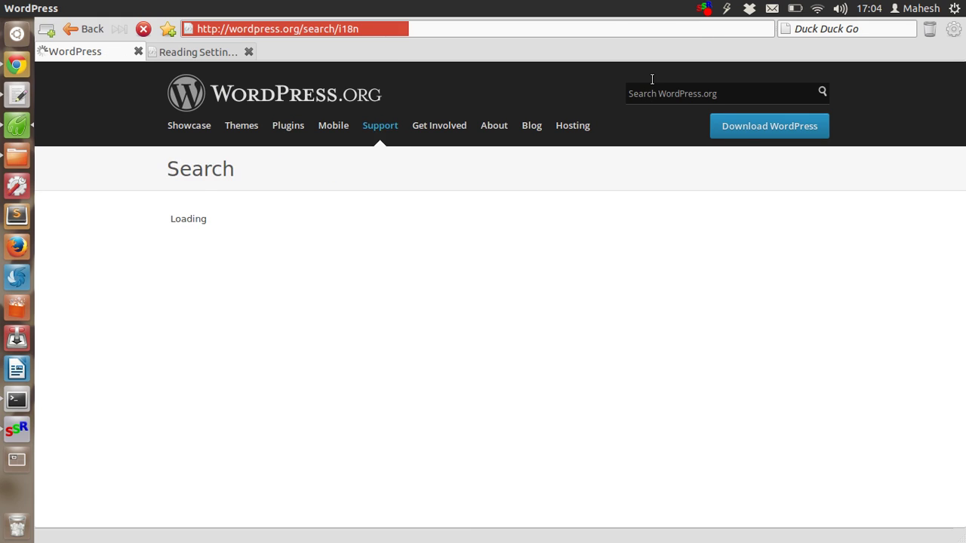
Open the Install Plugins page in the site's admin and browse the WordPress.org results for i18n
click(176, 54)
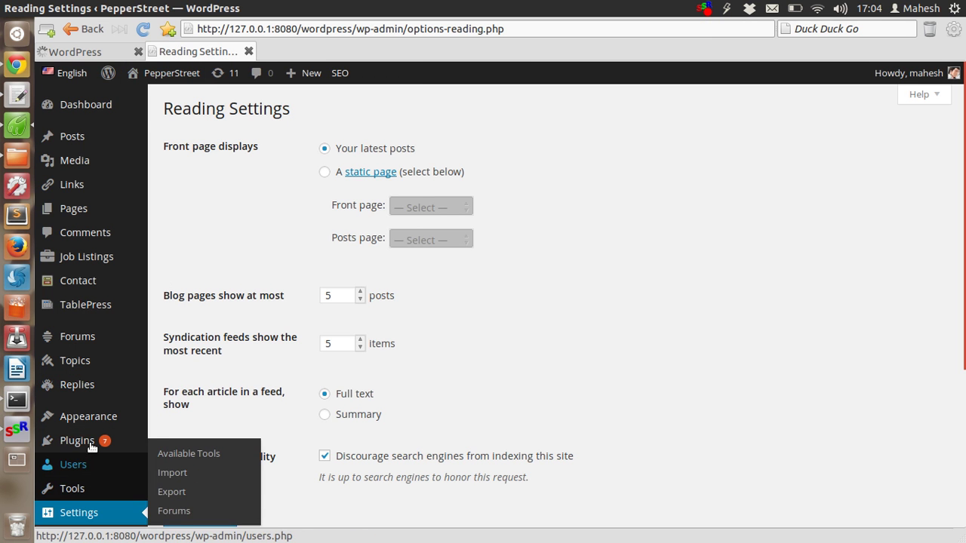
mouse_move(129, 441)
click(175, 461)
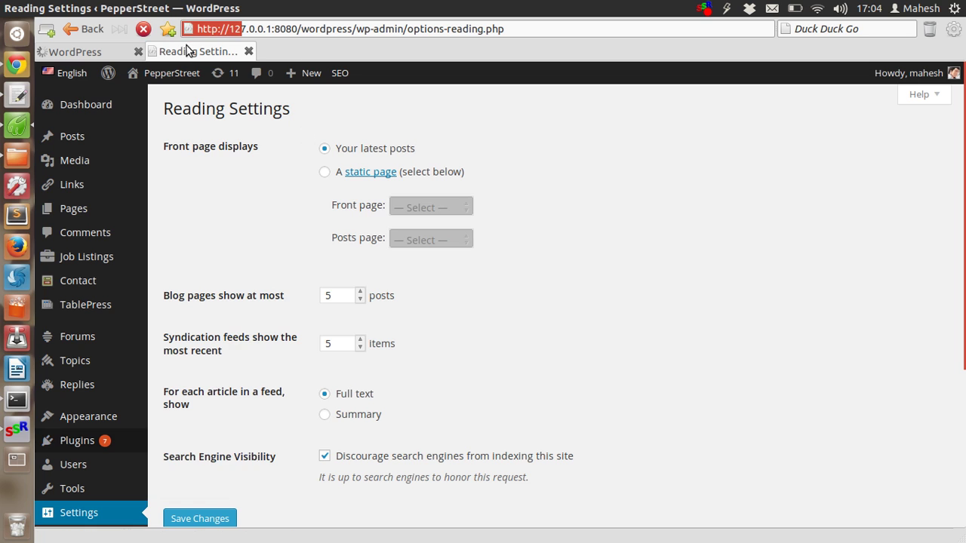
click(111, 51)
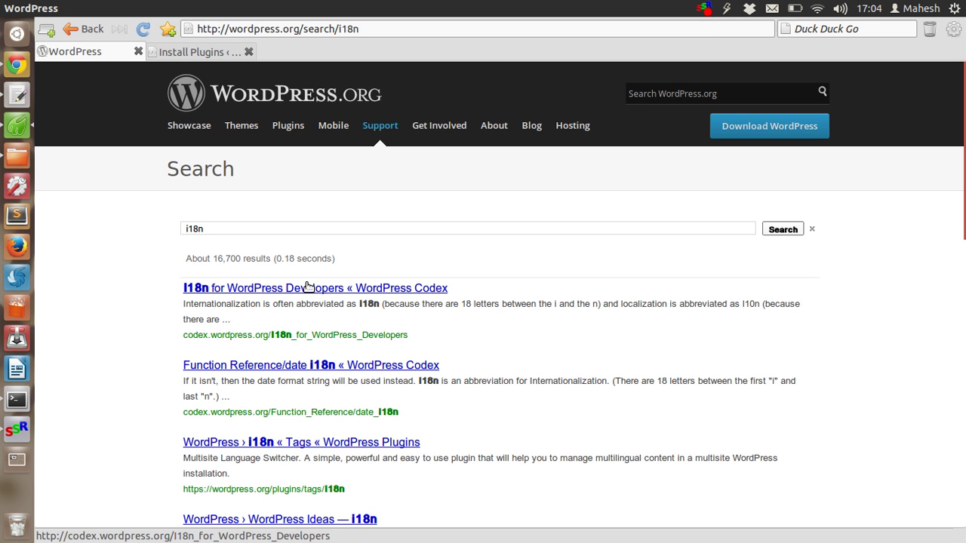
scroll(147, 317, down, 5)
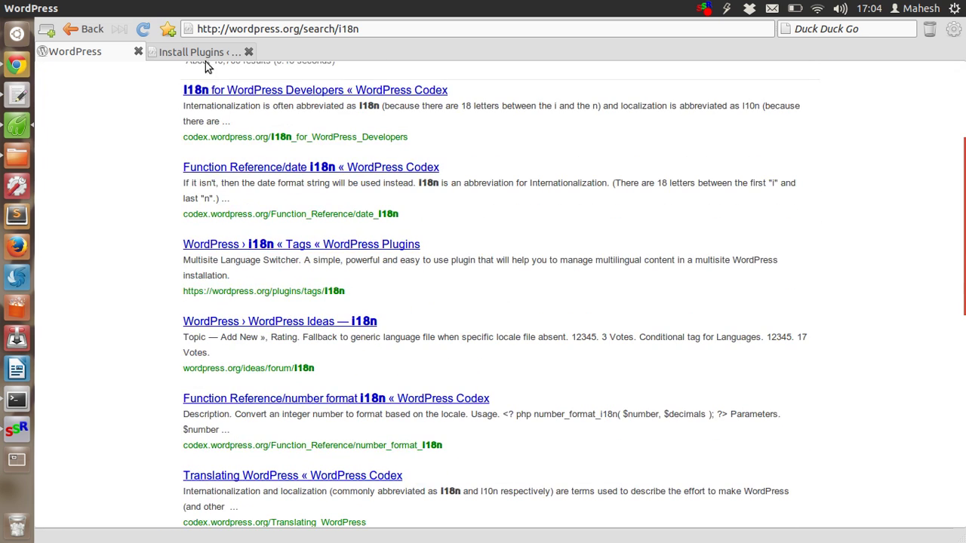
Search the installable plugins for "i18n" and browse the resulting list
click(195, 52)
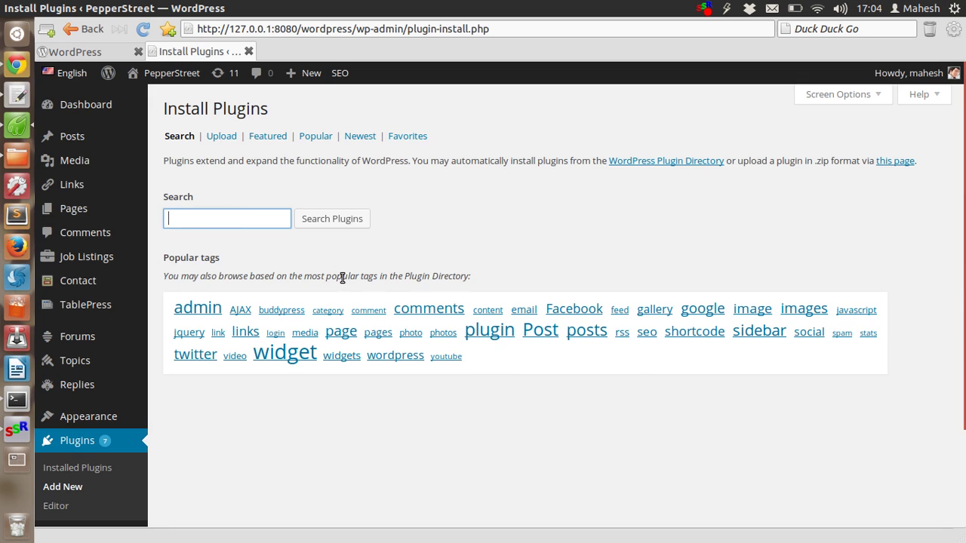
text(l)
key(Return)
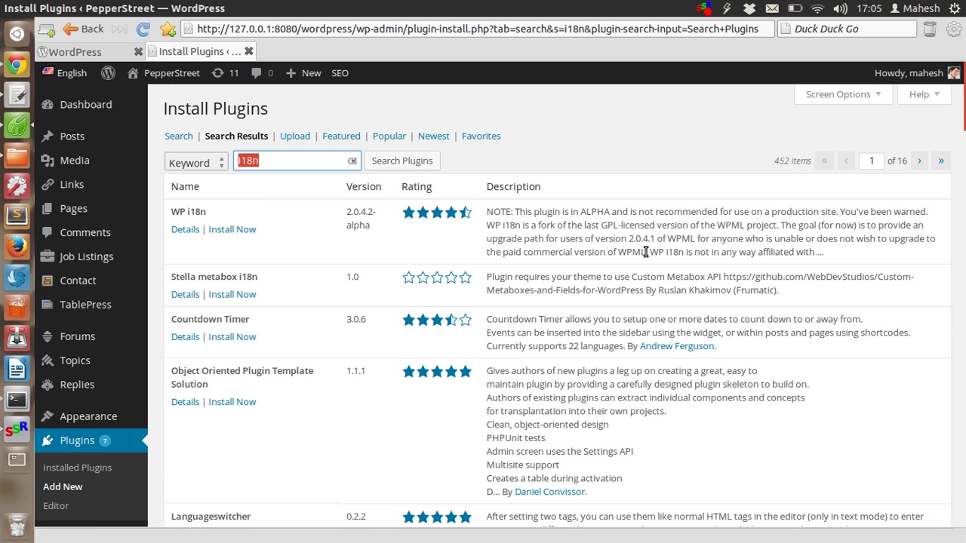
scroll(645, 248, down, 3)
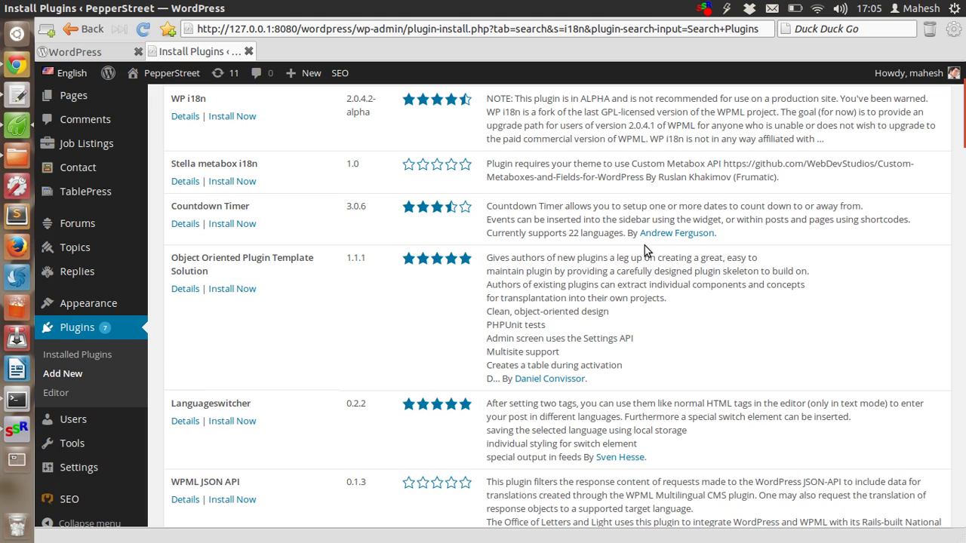
scroll(645, 249, down, 3)
scroll(653, 237, down, 5)
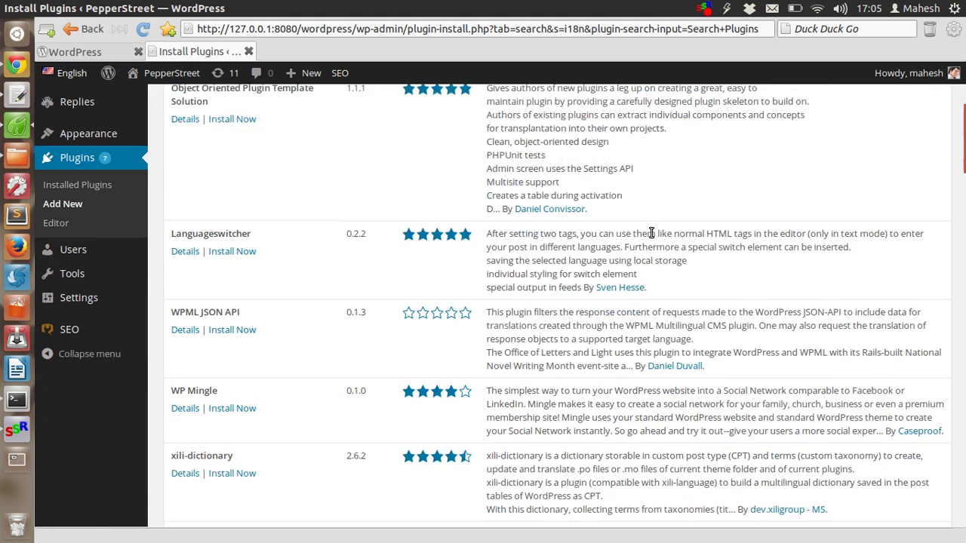
scroll(652, 238, up, 8)
Replace the WordPress.org search term with "wordpress in your language" and run the search
click(94, 56)
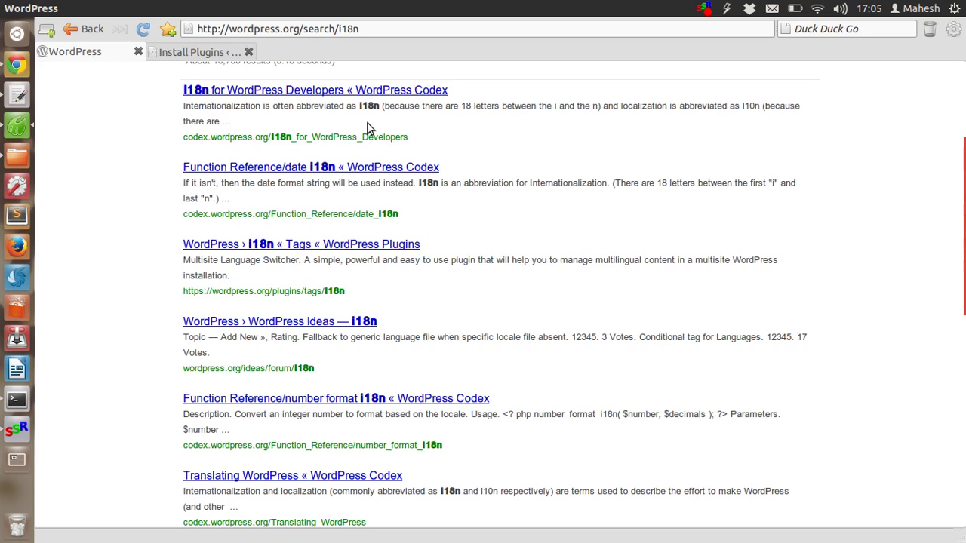
scroll(367, 127, up, 5)
drag(213, 228, 146, 226)
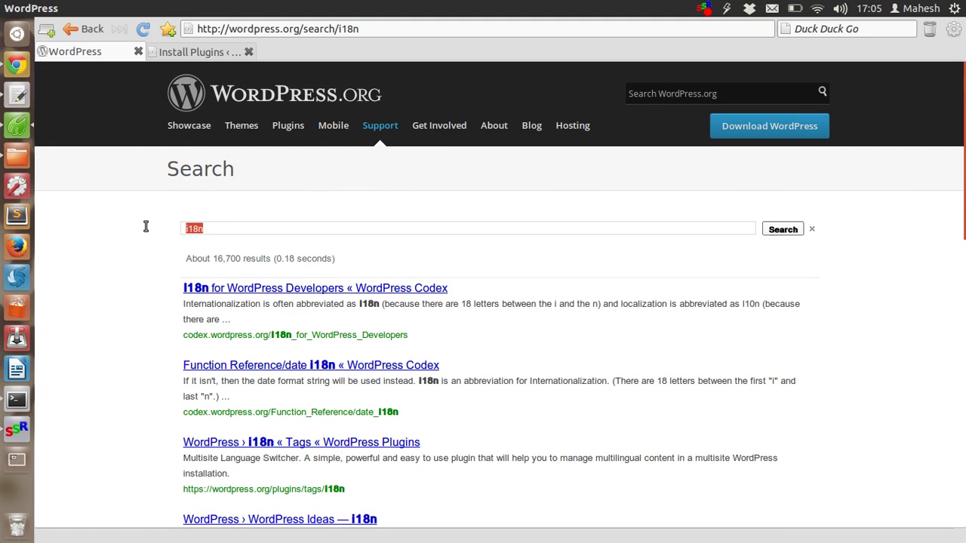
text(wordpre)
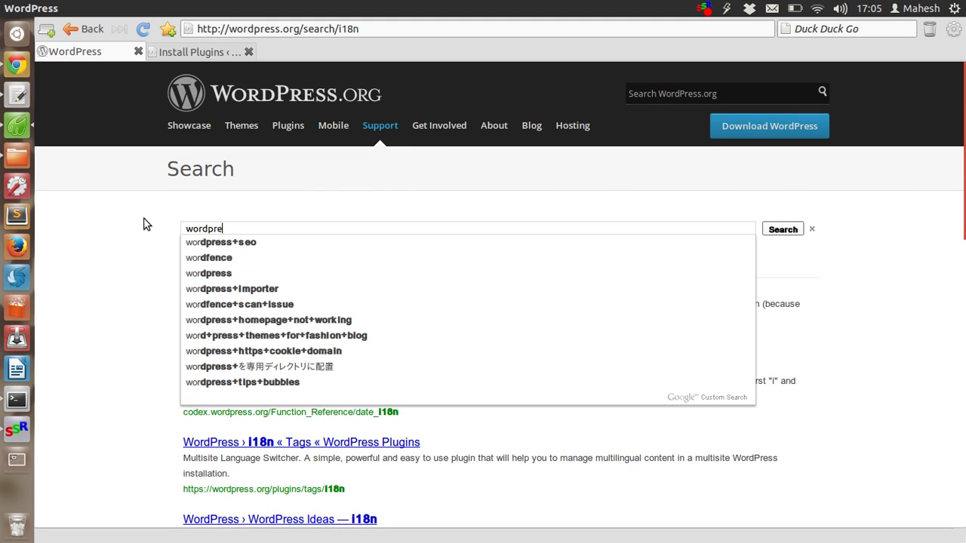
text(ss in your language)
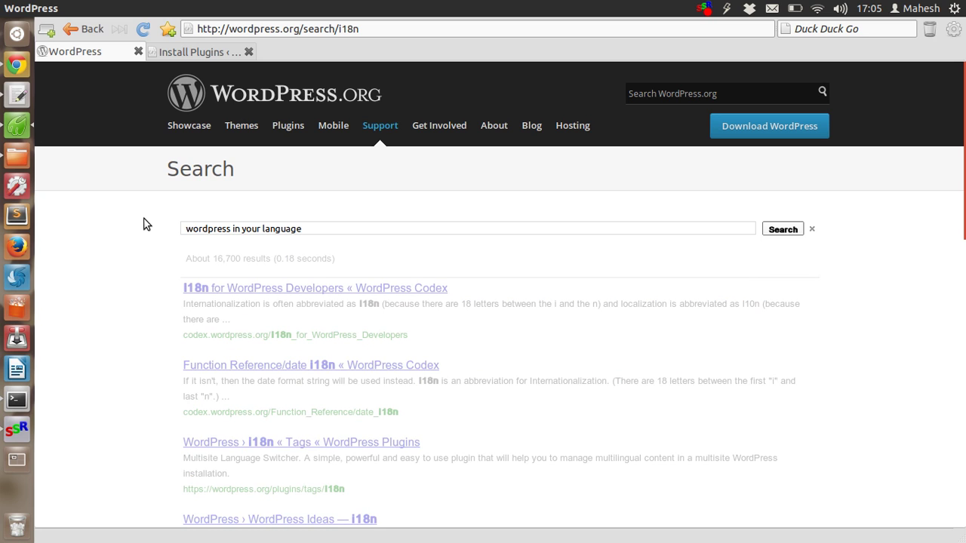
Open the WordPress in Your Language Codex article and open its Installing WordPress in Your Language link in a new tab
click(352, 287)
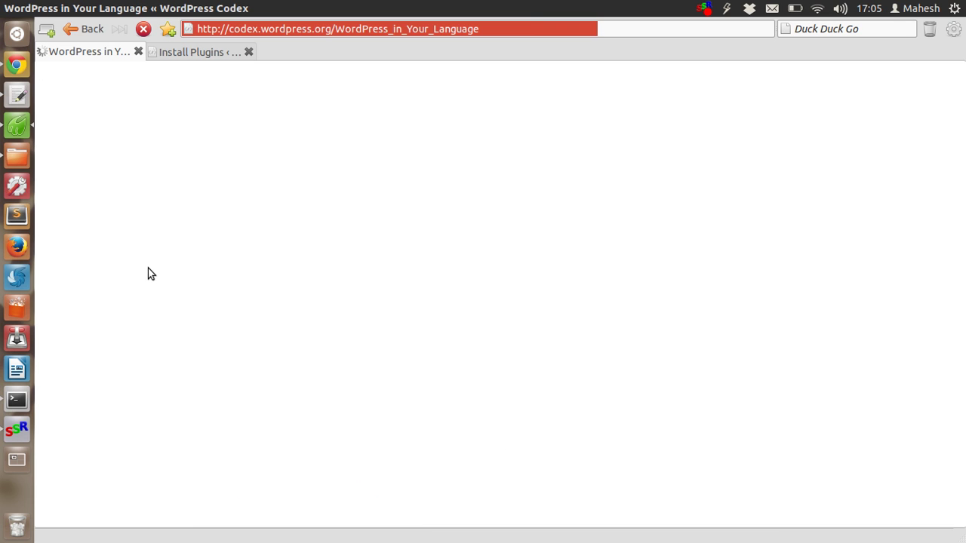
scroll(148, 268, down, 3)
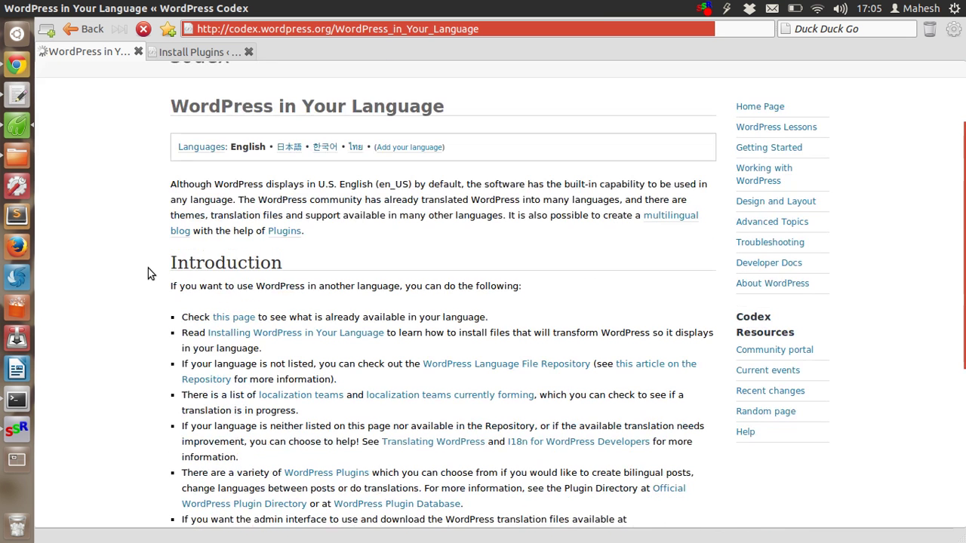
right_click(274, 334)
click(106, 324)
scroll(110, 321, down, 1)
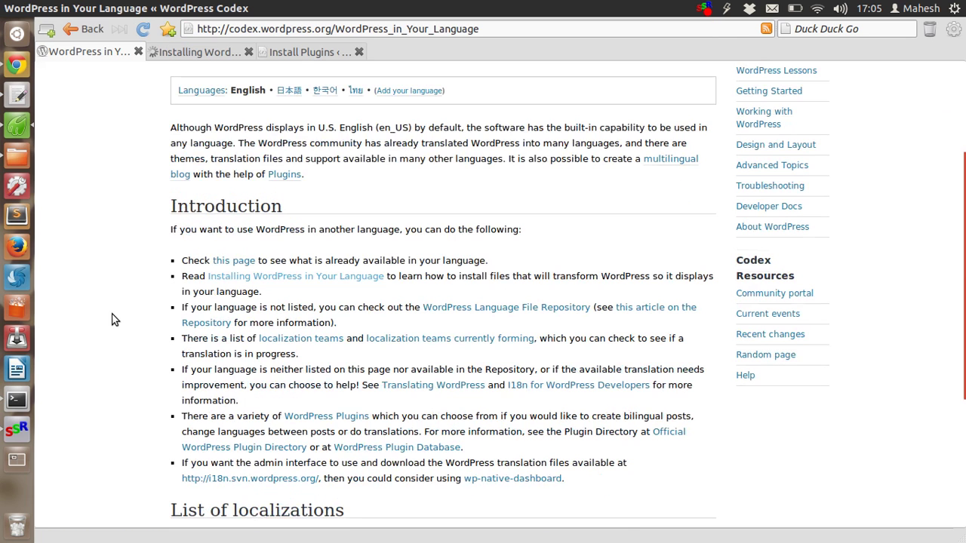
scroll(113, 319, down, 1)
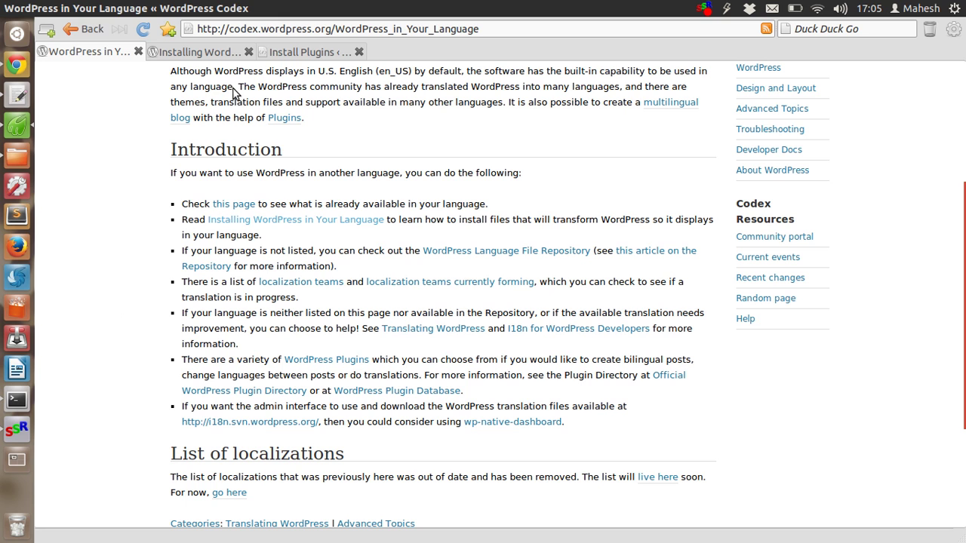
Examine the manual language file and single-site installation instructions in the Installing WordPress in Your Language article
click(193, 53)
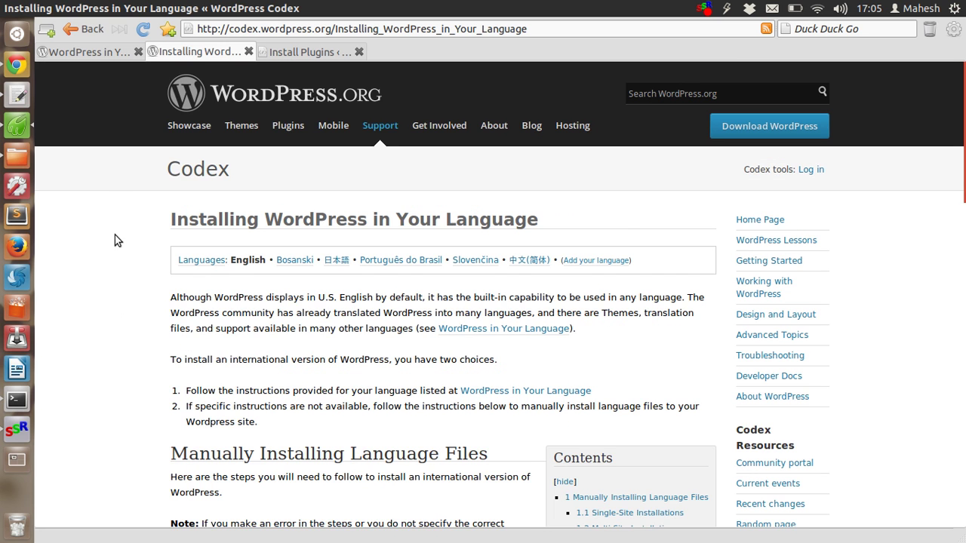
scroll(115, 238, down, 3)
scroll(116, 235, down, 3)
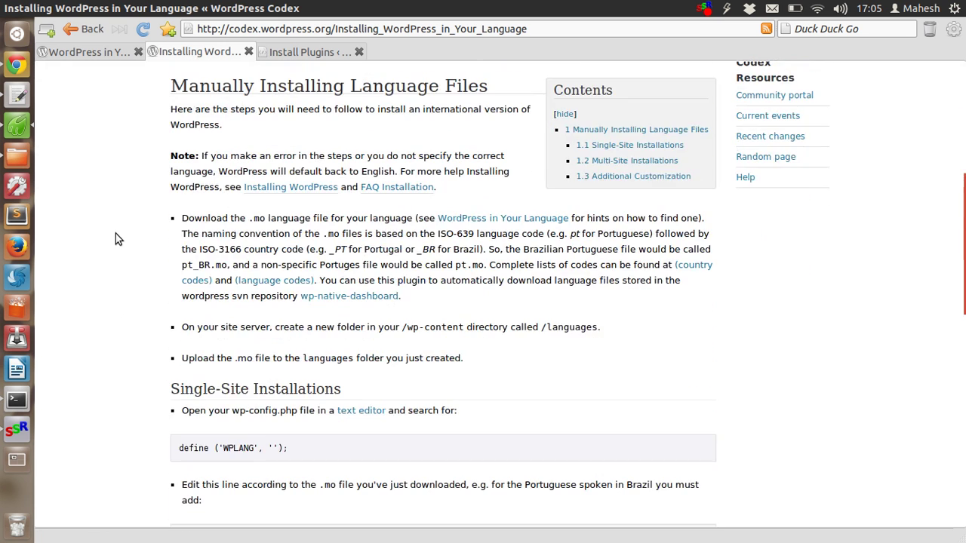
scroll(115, 237, down, 3)
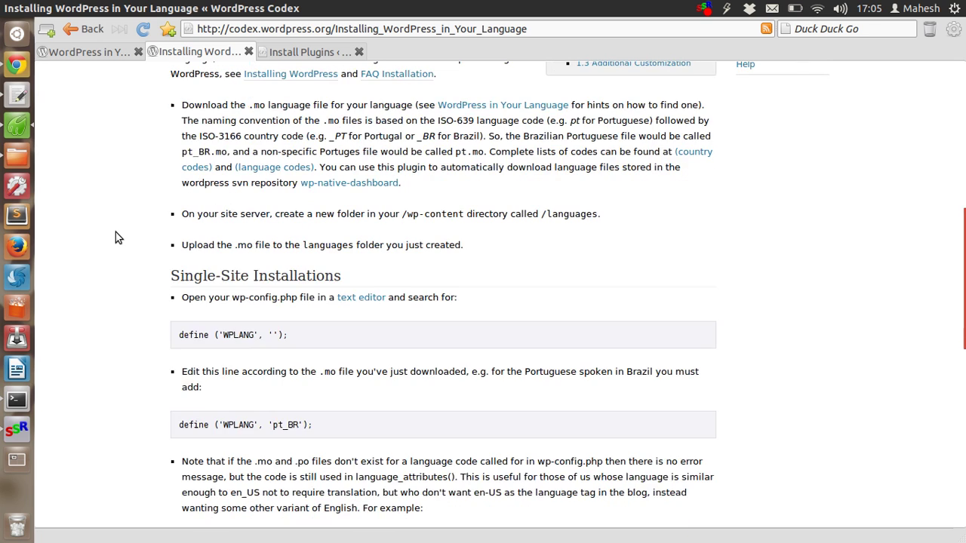
double_click(285, 336)
click(213, 287)
scroll(212, 287, down, 3)
scroll(213, 287, down, 2)
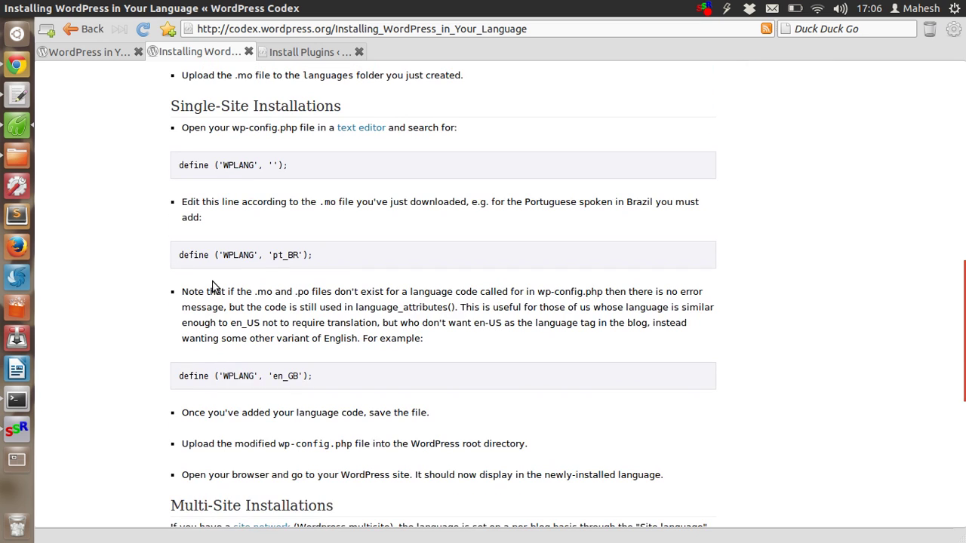
scroll(213, 287, down, 3)
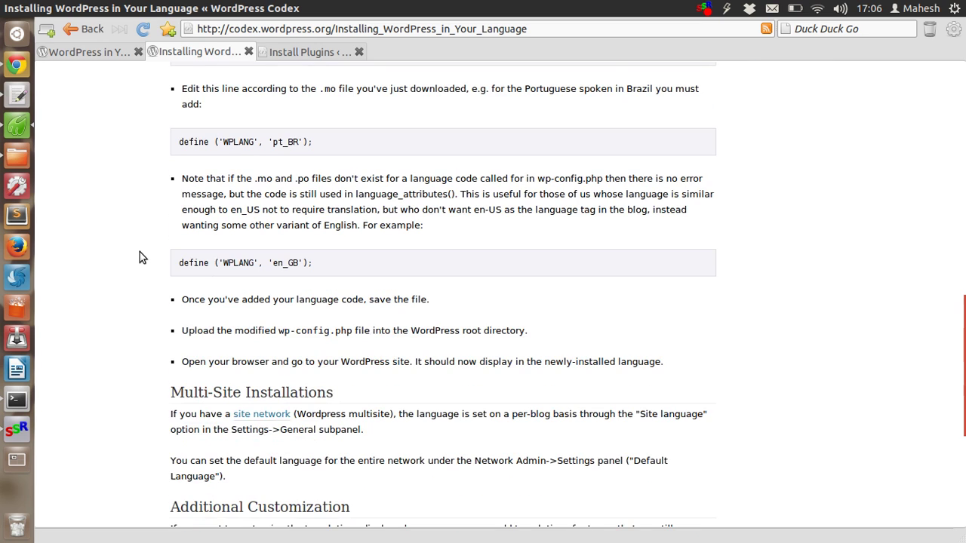
scroll(139, 257, up, 2)
scroll(139, 257, up, 4)
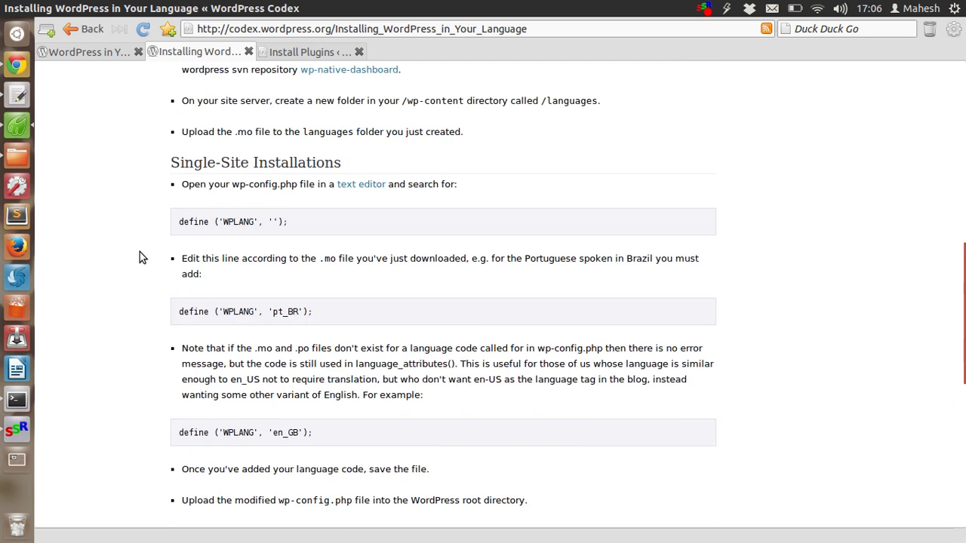
scroll(140, 257, up, 1)
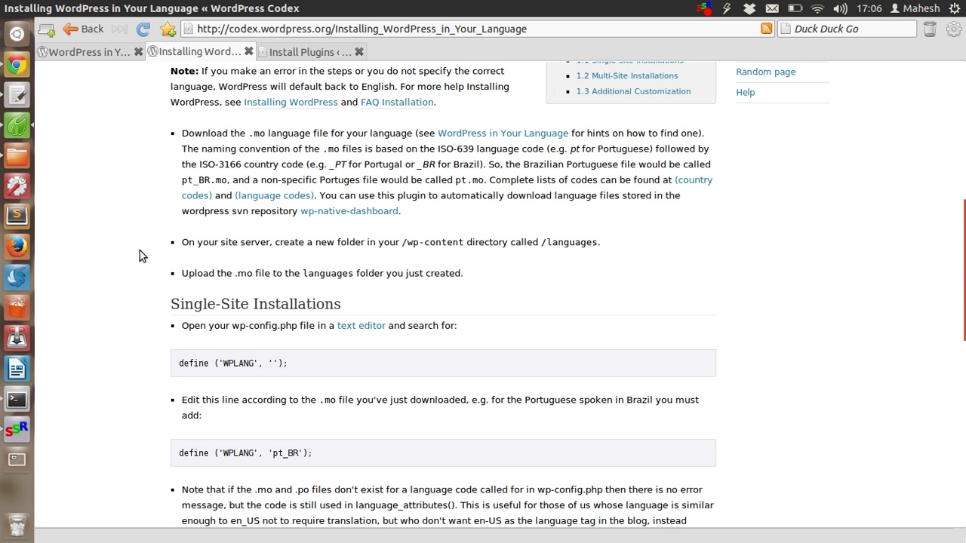
Switch to the file manager and open the wordpress folder under Home/lampstack/apache2/htdocs
click(286, 51)
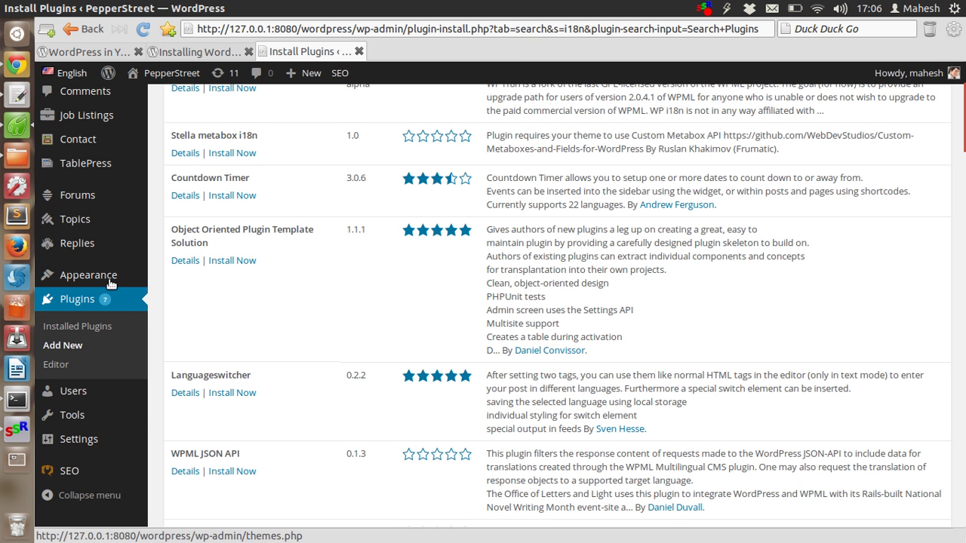
mouse_move(112, 279)
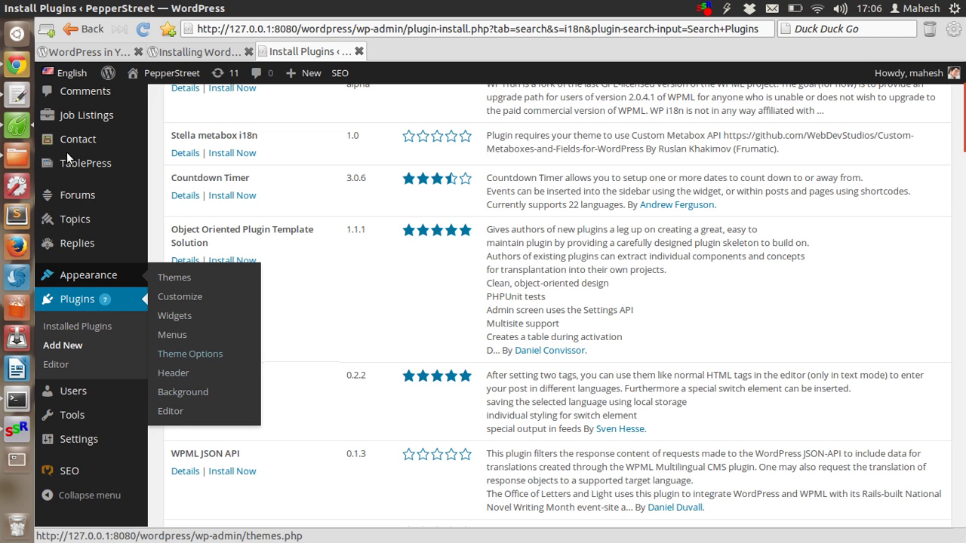
click(18, 154)
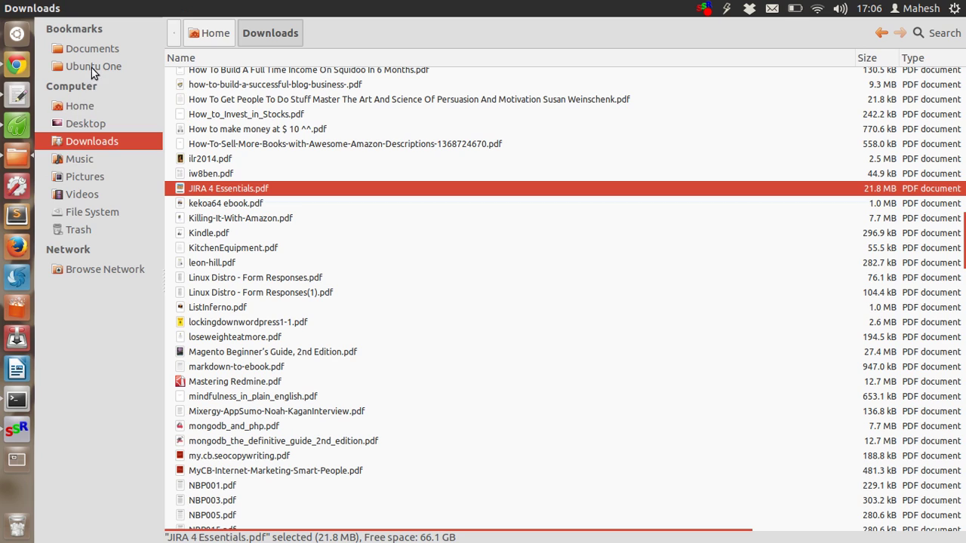
click(92, 102)
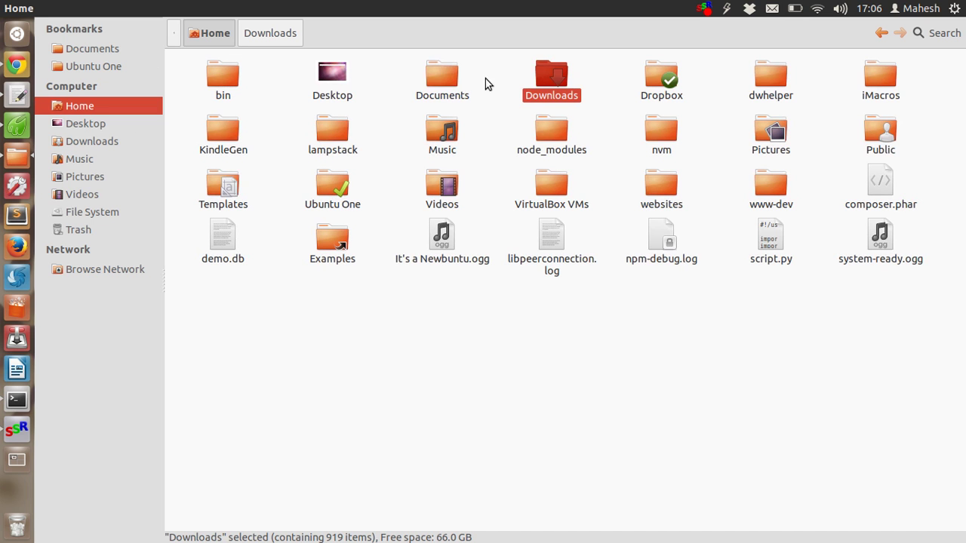
double_click(332, 135)
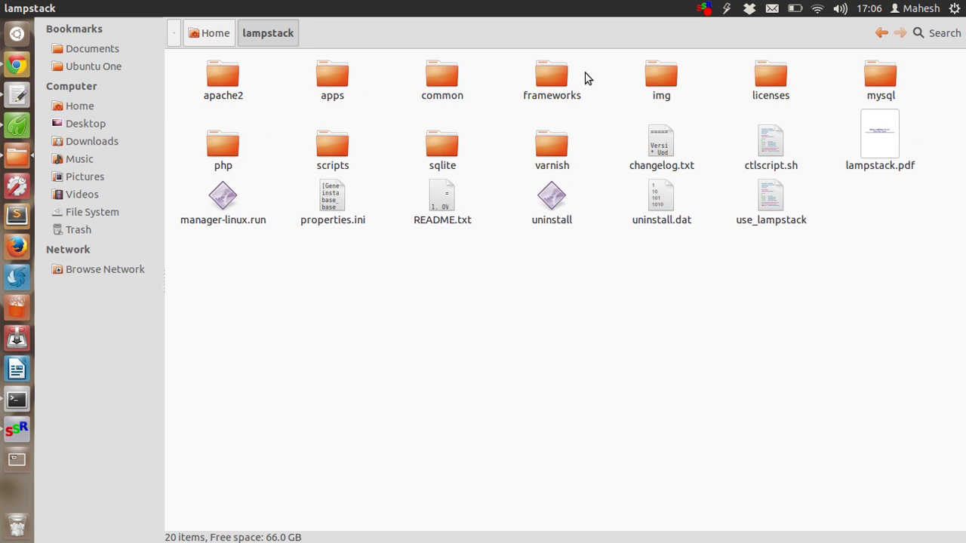
double_click(233, 95)
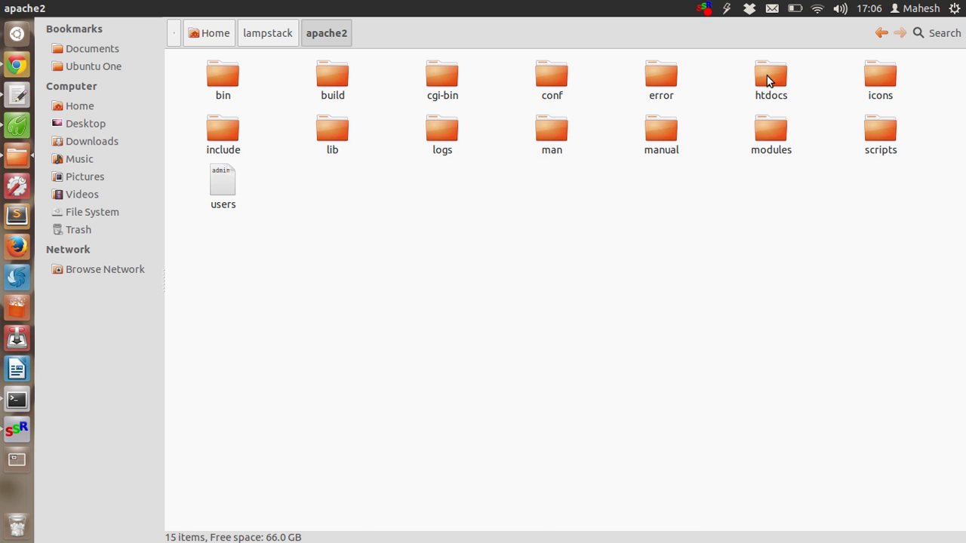
double_click(766, 76)
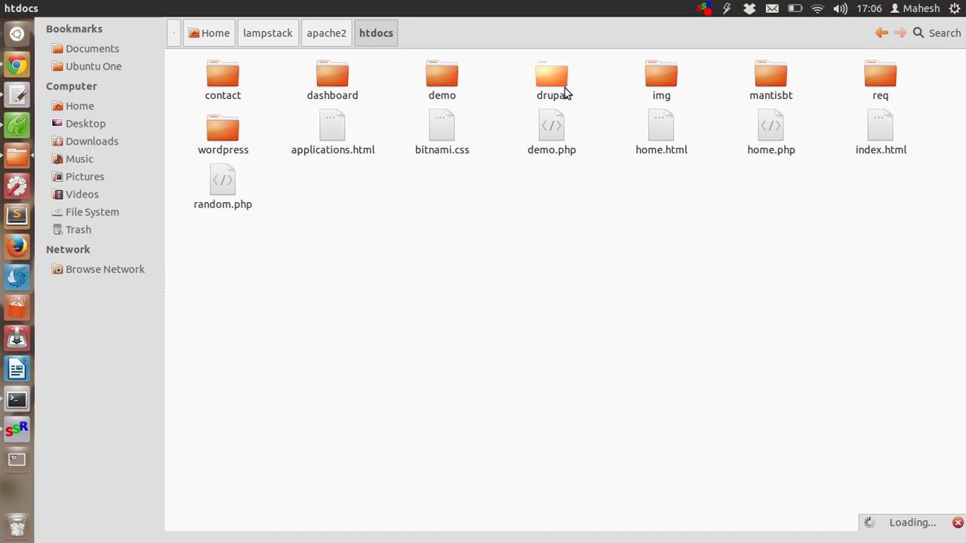
double_click(237, 133)
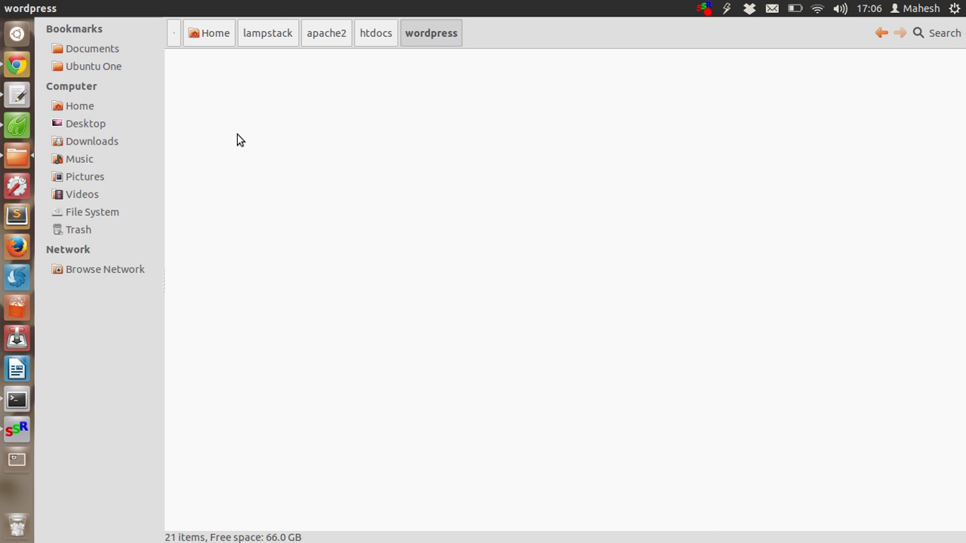
Open wp-config.php from the wordpress folder in Sublime Text
click(561, 153)
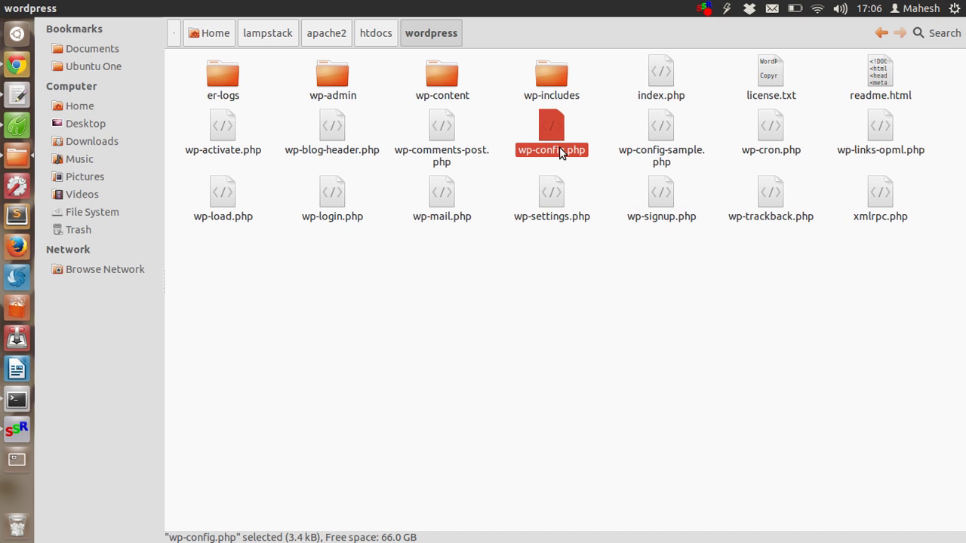
right_click(561, 152)
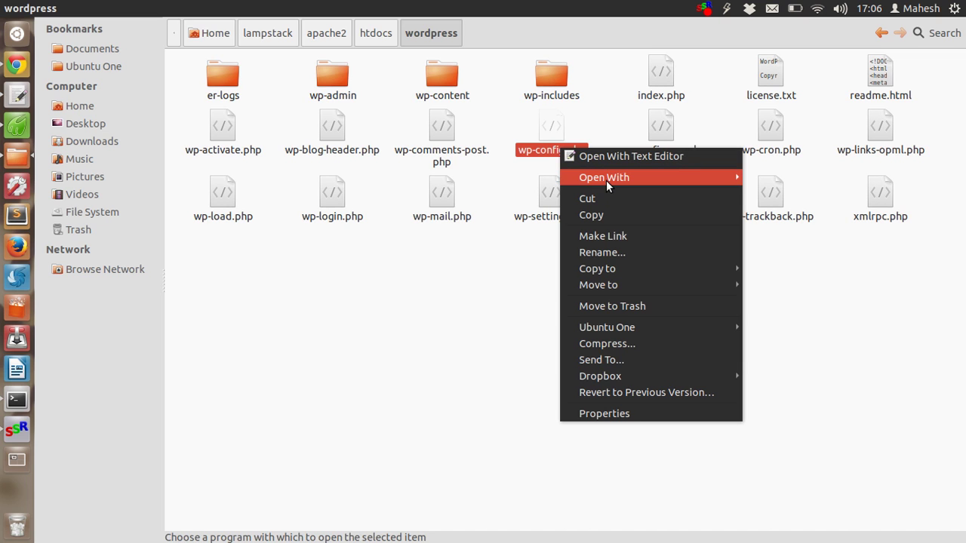
mouse_move(670, 184)
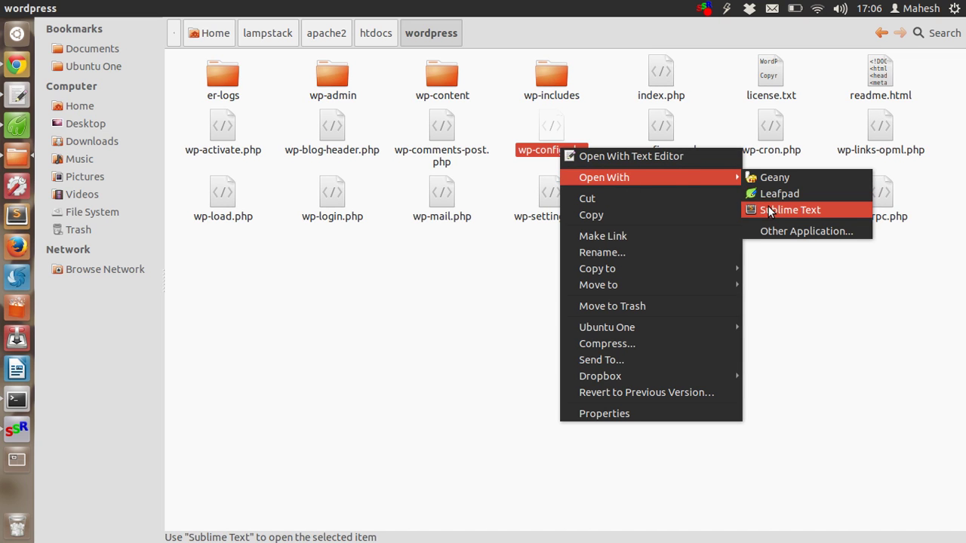
click(769, 212)
click(16, 65)
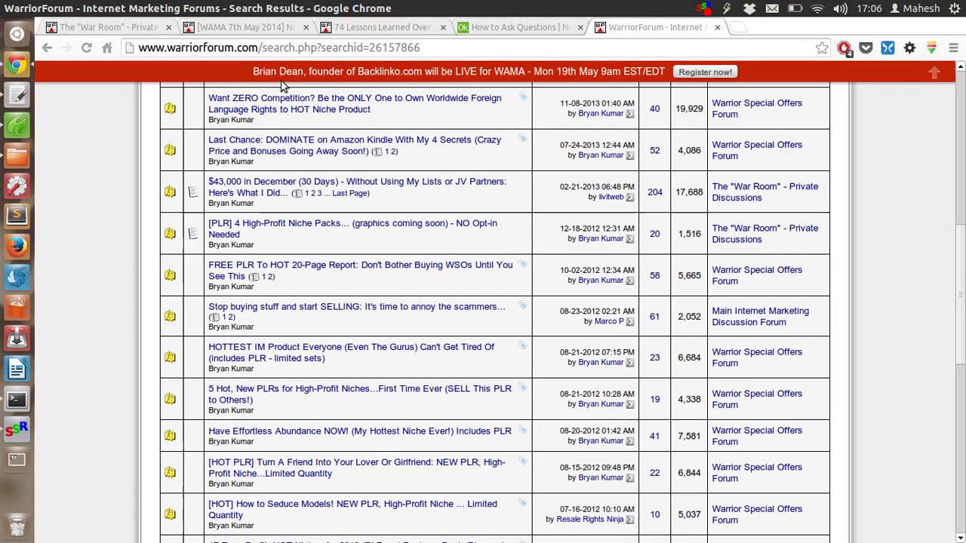
click(16, 125)
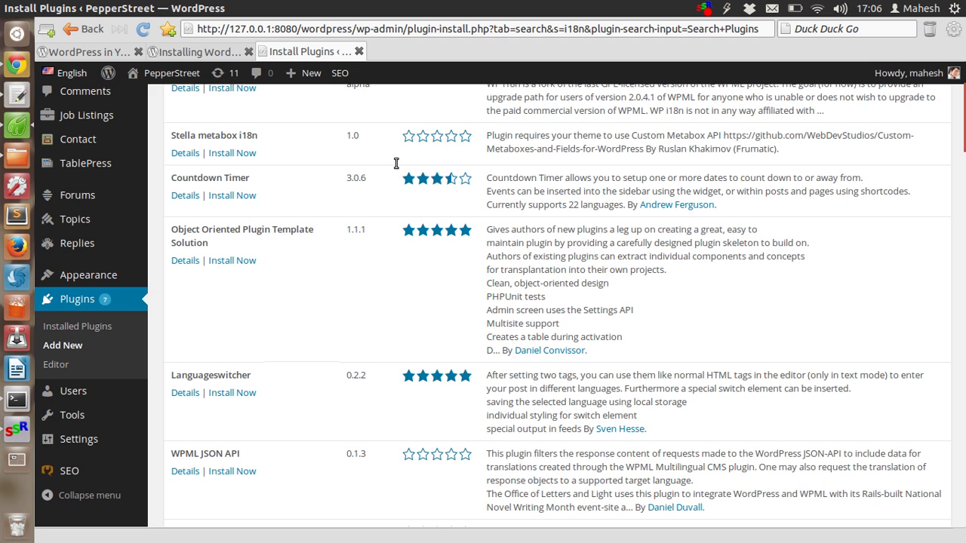
key(alt+Tab)
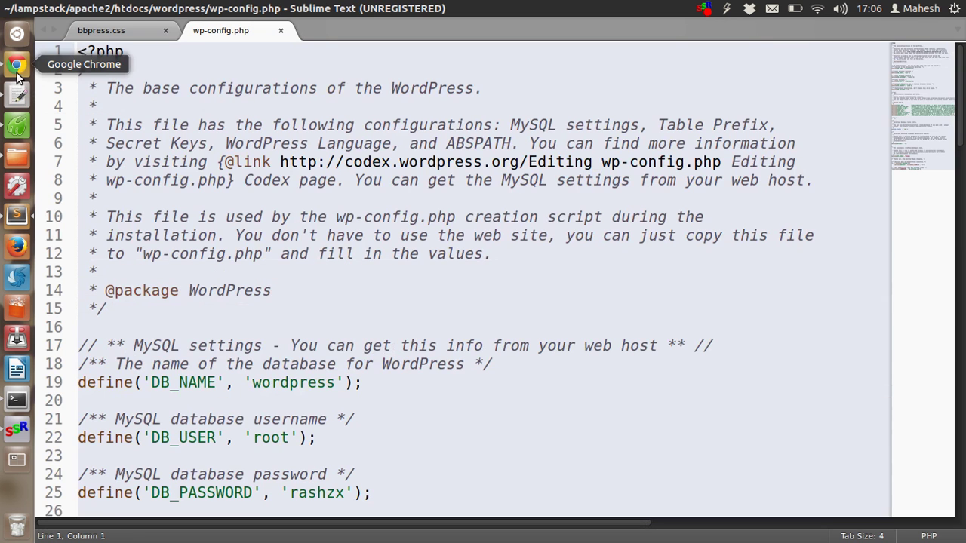
Return to the Installing WordPress in Your Language article in the browser and review the WPLANG lines under Single-Site Installations
click(18, 125)
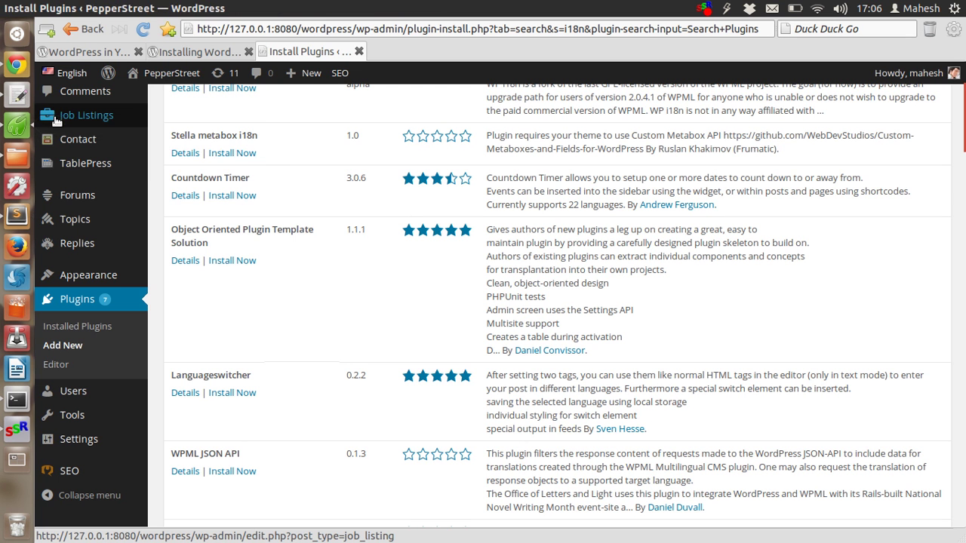
click(192, 53)
scroll(370, 192, down, 3)
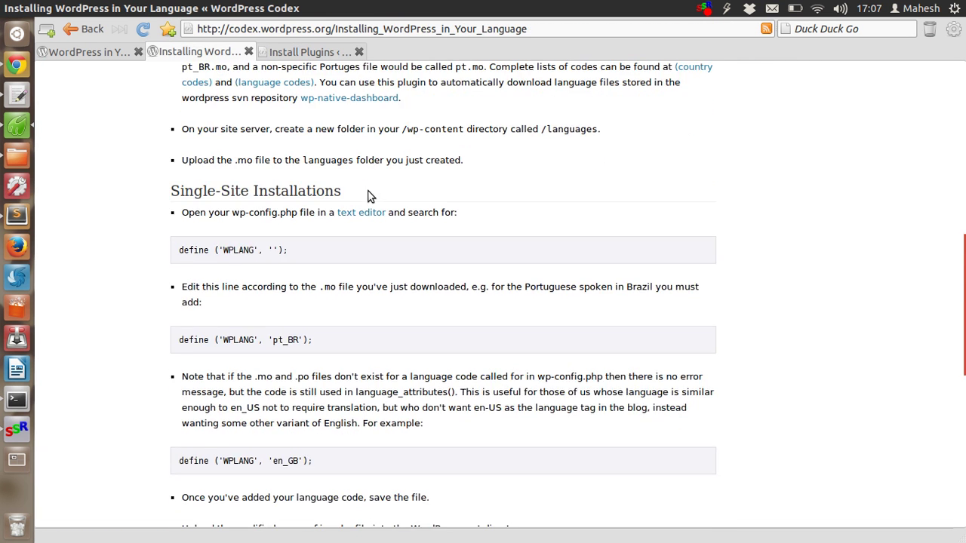
scroll(171, 224, down, 2)
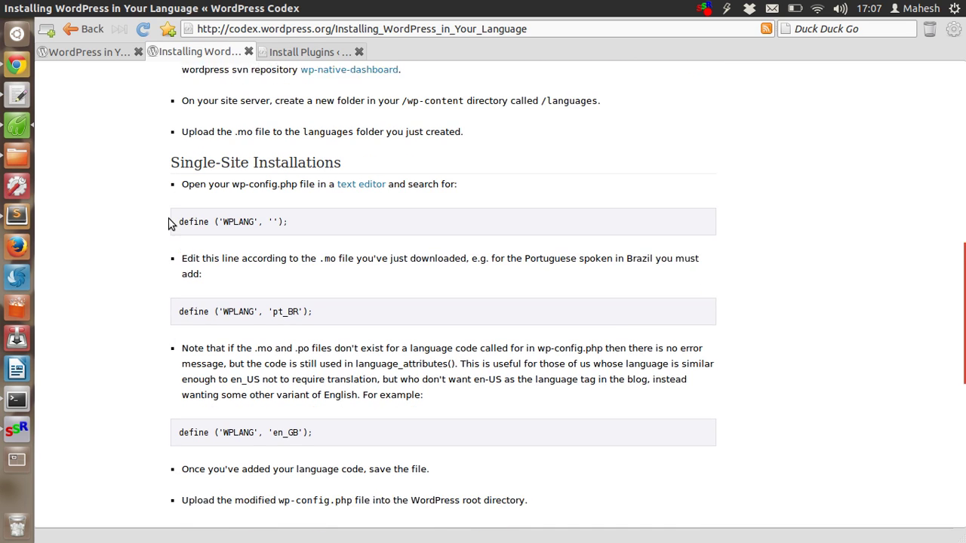
drag(178, 283, 401, 286)
click(420, 269)
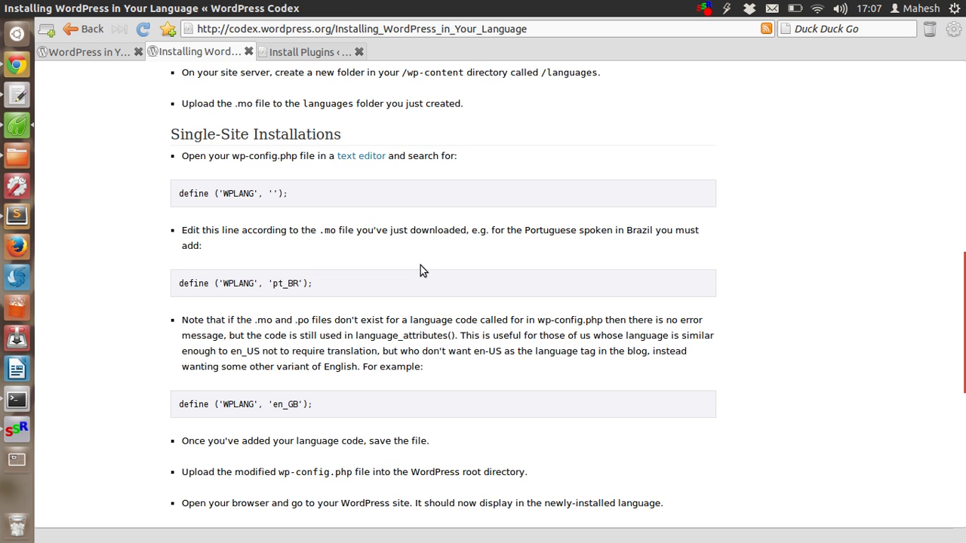
Copy the example line define ('WPLANG', 'en_GB'); from the article
scroll(125, 243, down, 3)
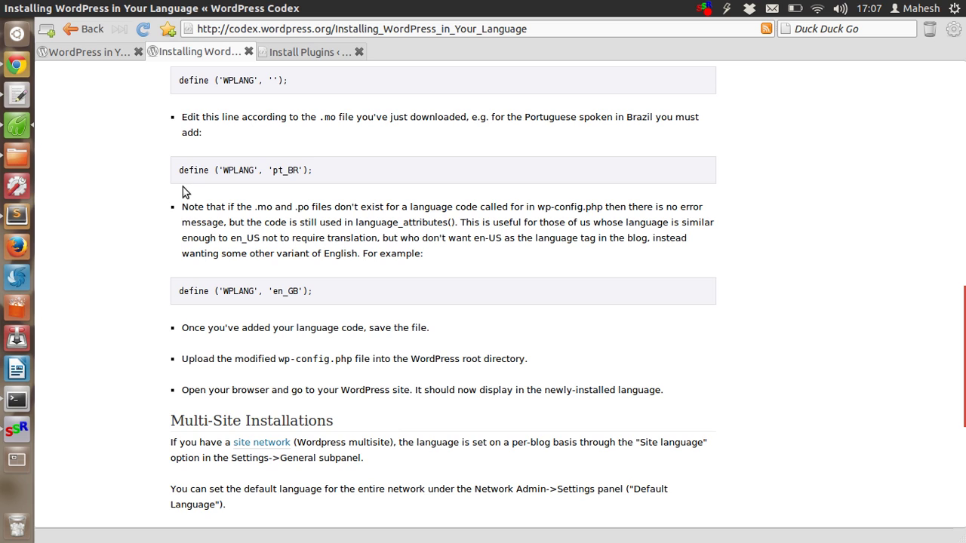
drag(179, 170, 316, 172)
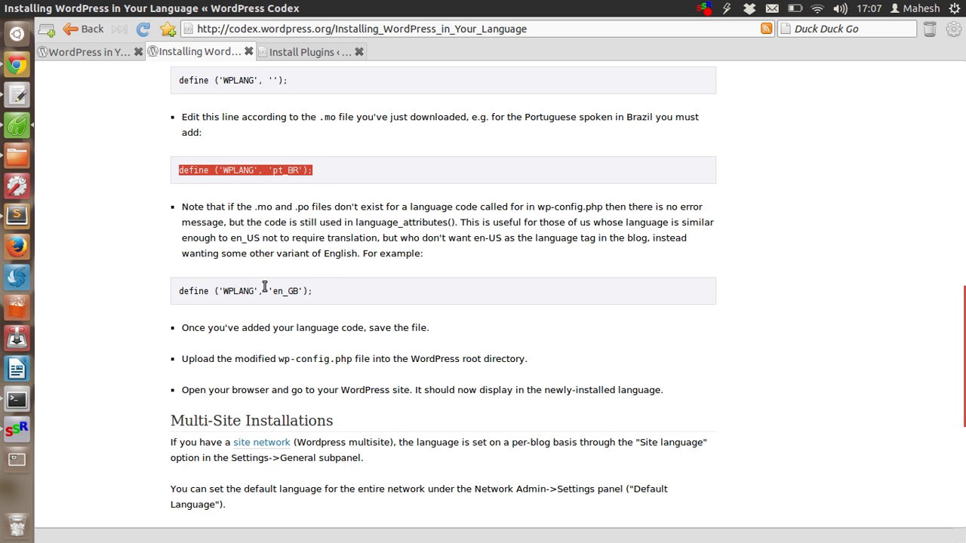
drag(313, 292, 178, 292)
key(ctrl+c)
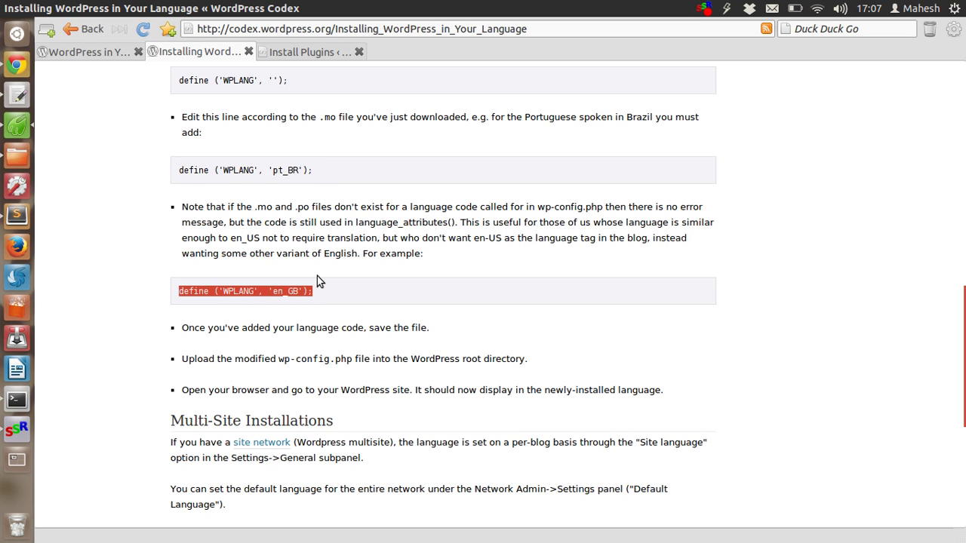
Switch to Sublime Text, replace the WPLANG line in wp-config.php with the copied define ('WPLANG', 'en_GB'); and save the file
click(30, 215)
scroll(418, 224, down, 1)
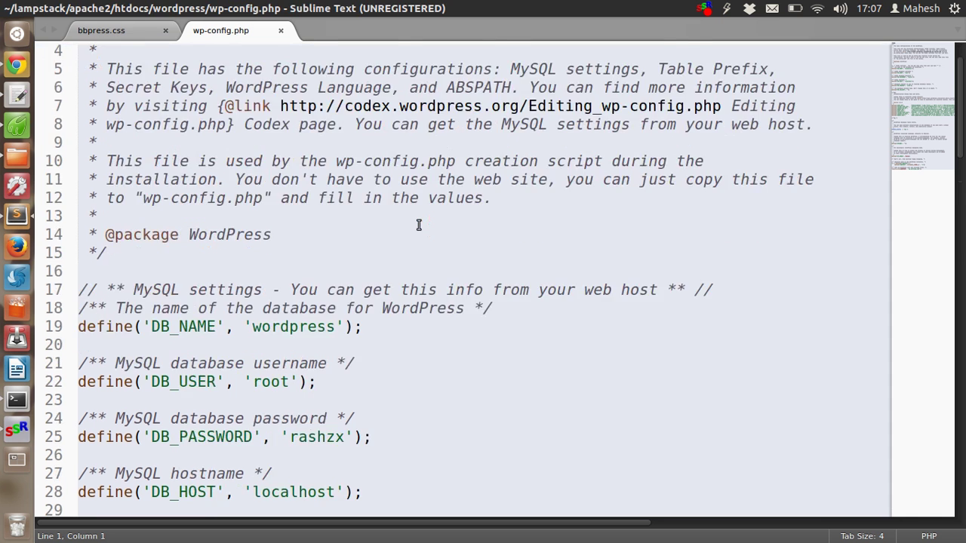
scroll(419, 224, down, 12)
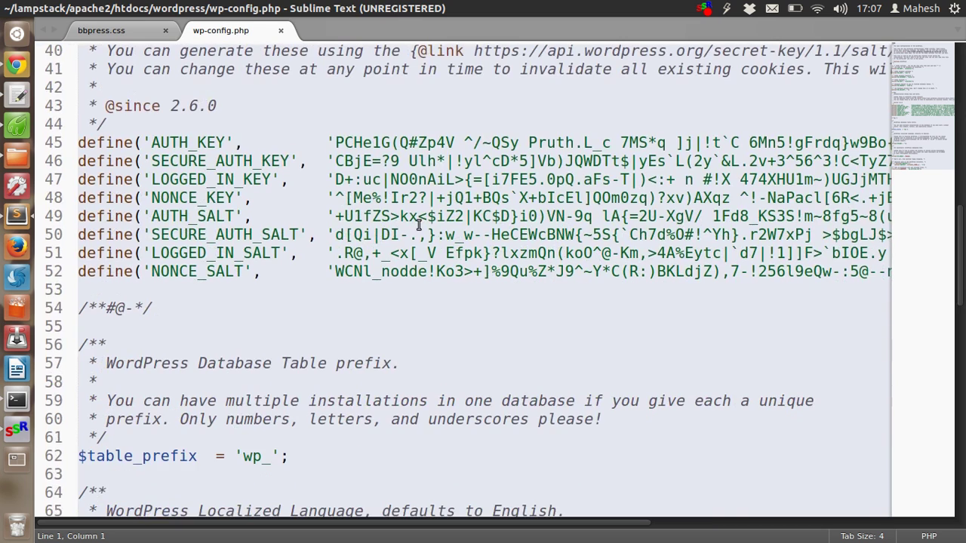
scroll(418, 224, down, 8)
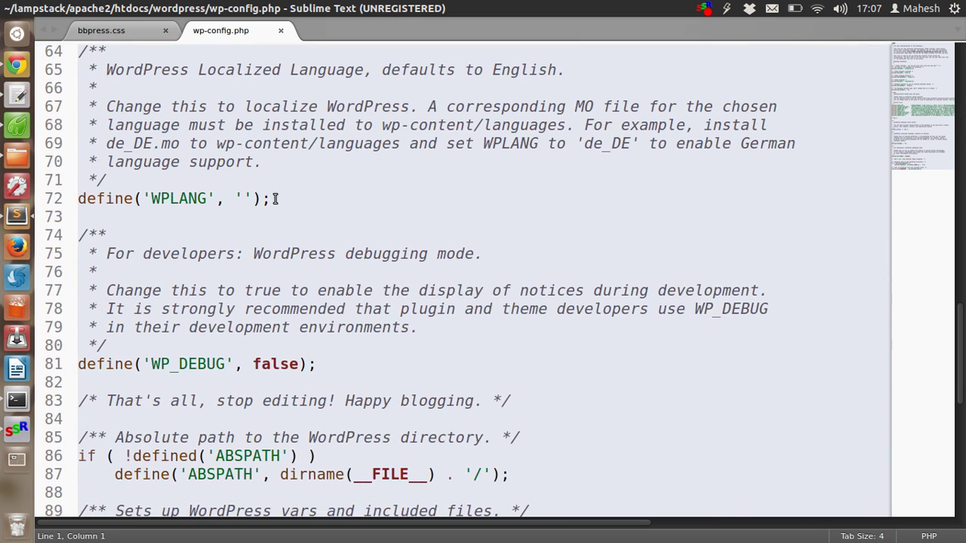
drag(275, 198, 73, 198)
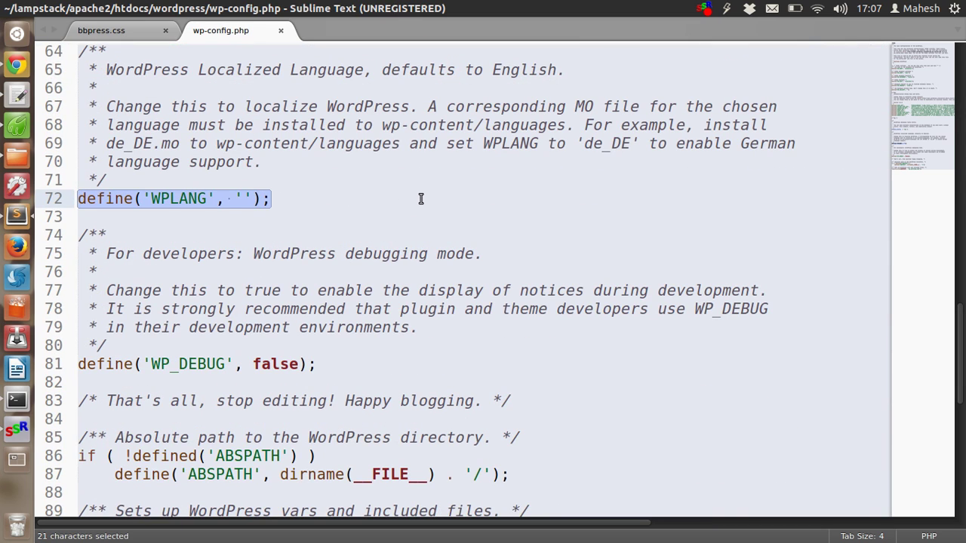
key(ctrl+v)
key(ctrl+s)
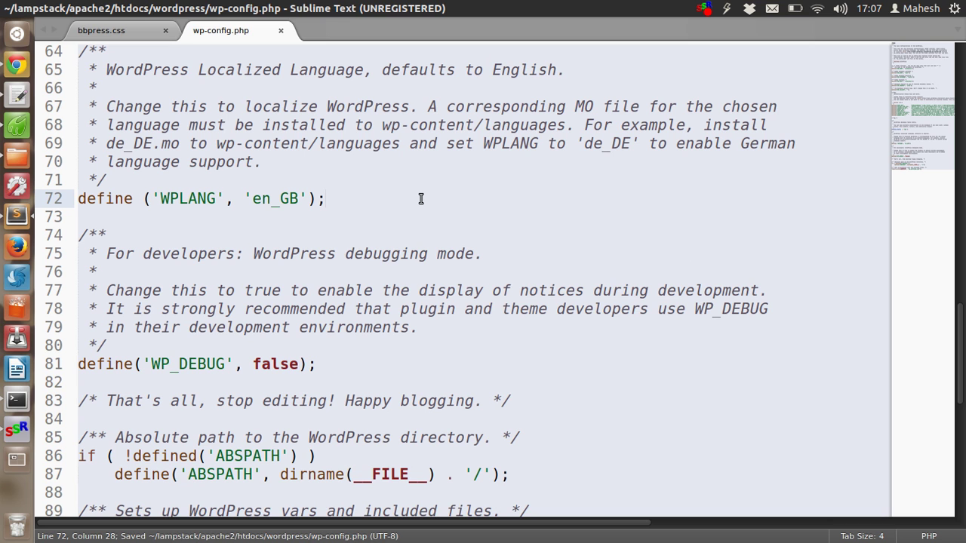
Switch to the browser and open the Native Dashboard settings of the WordPress admin to review its installed languages and downloads
click(17, 125)
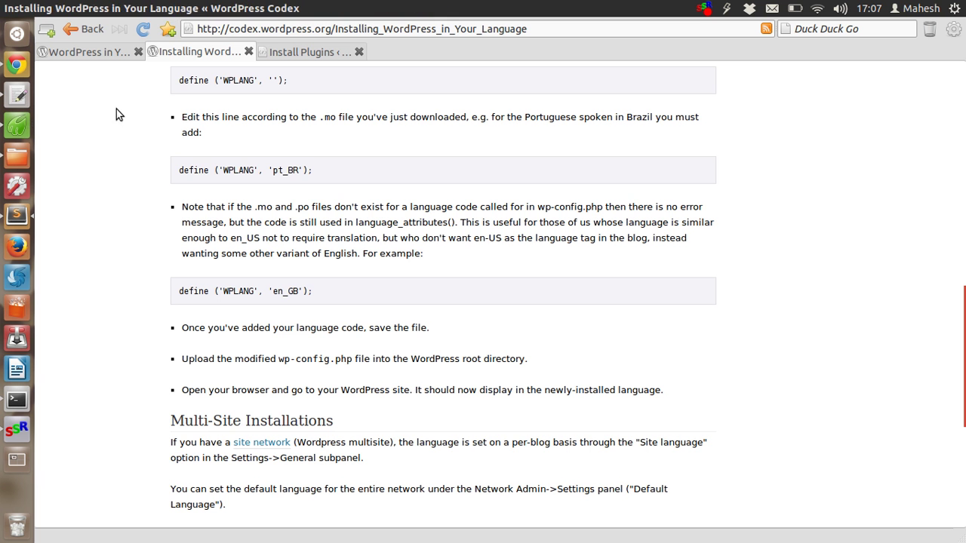
click(287, 57)
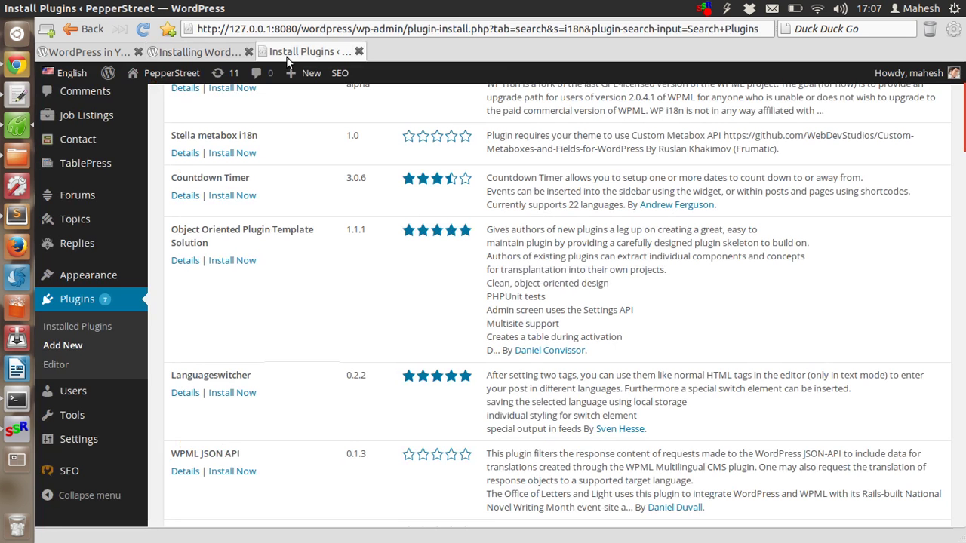
mouse_move(94, 455)
click(181, 512)
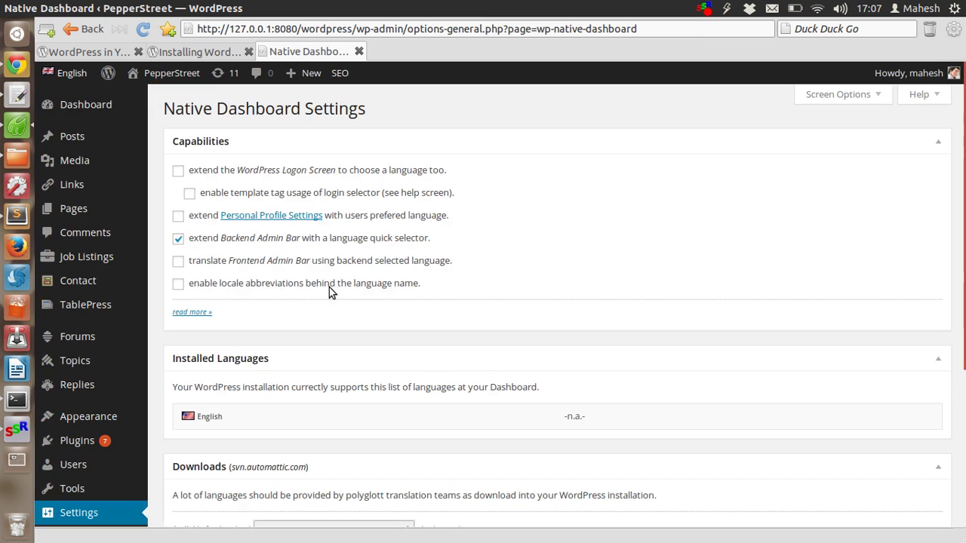
scroll(425, 270, down, 3)
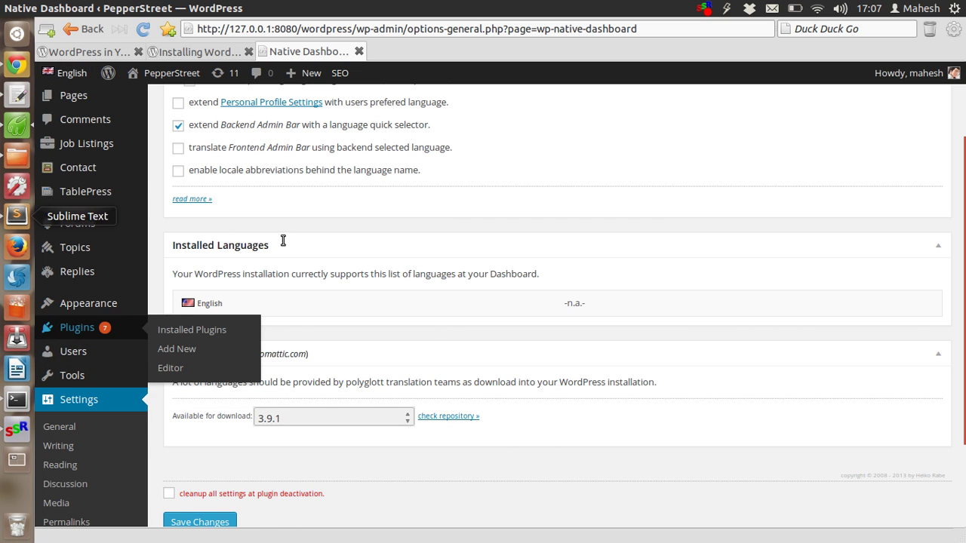
Switch to Sublime Text, set the WPLANG value in wp-config.php to en_US and save the file
key(alt+Tab)
drag(297, 198, 279, 198)
text(US)
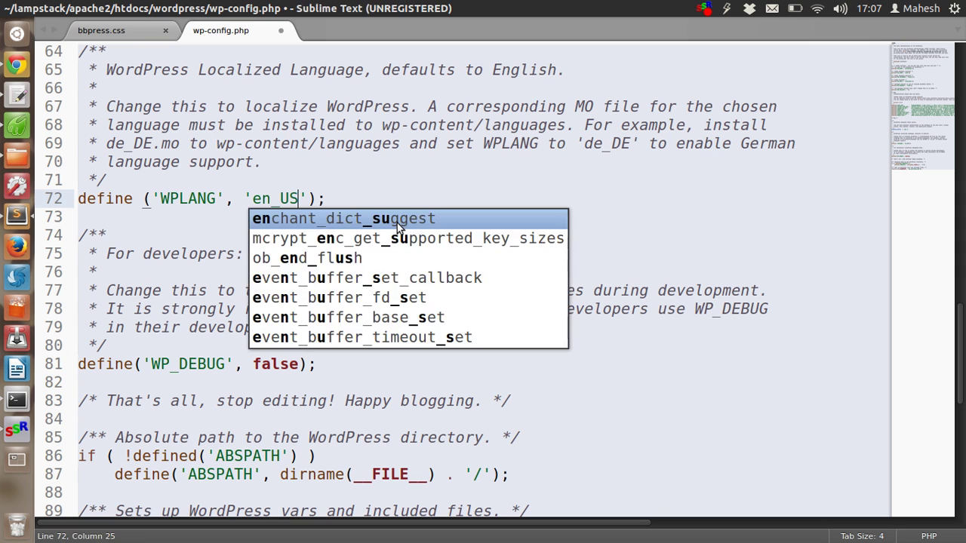
key(ctrl+s)
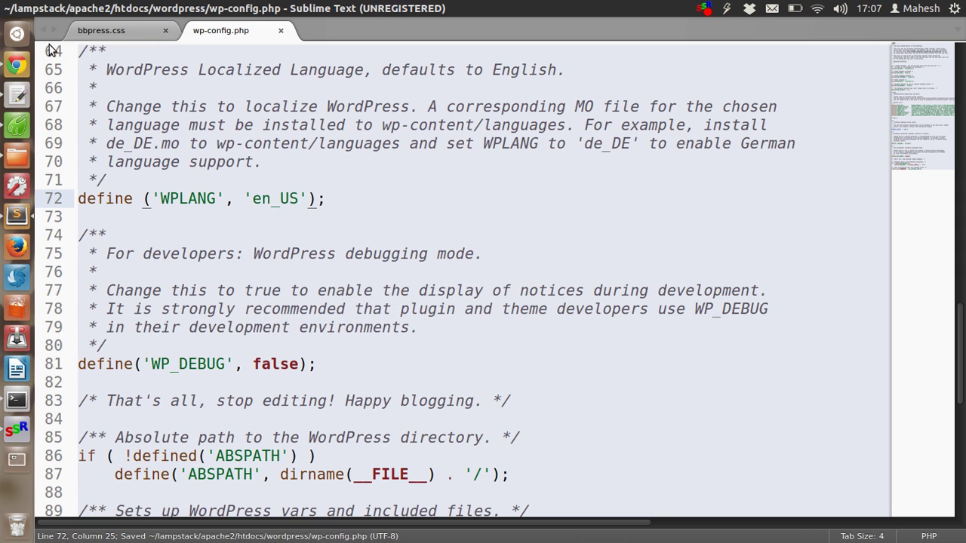
Return to the browser and reload the Native Dashboard settings page to check the effect of the language change
click(35, 126)
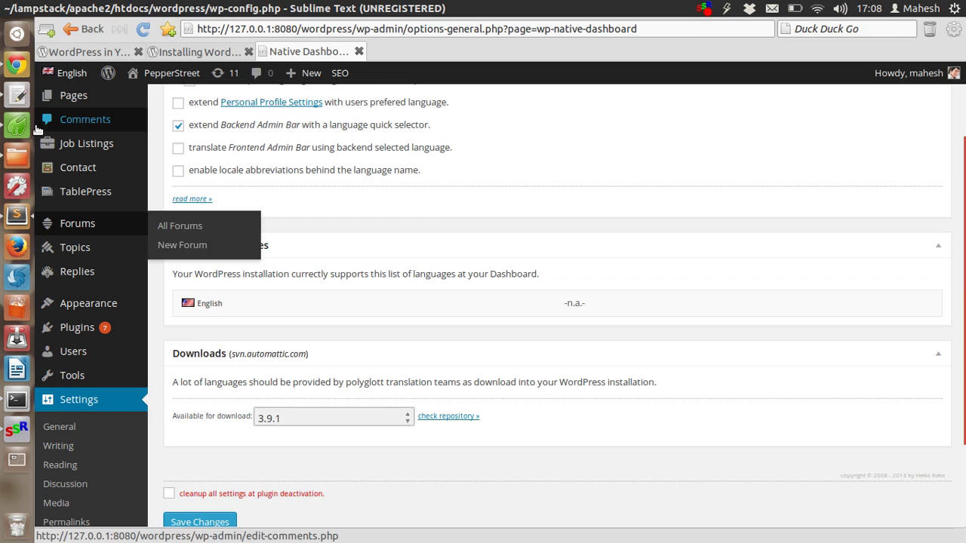
click(143, 28)
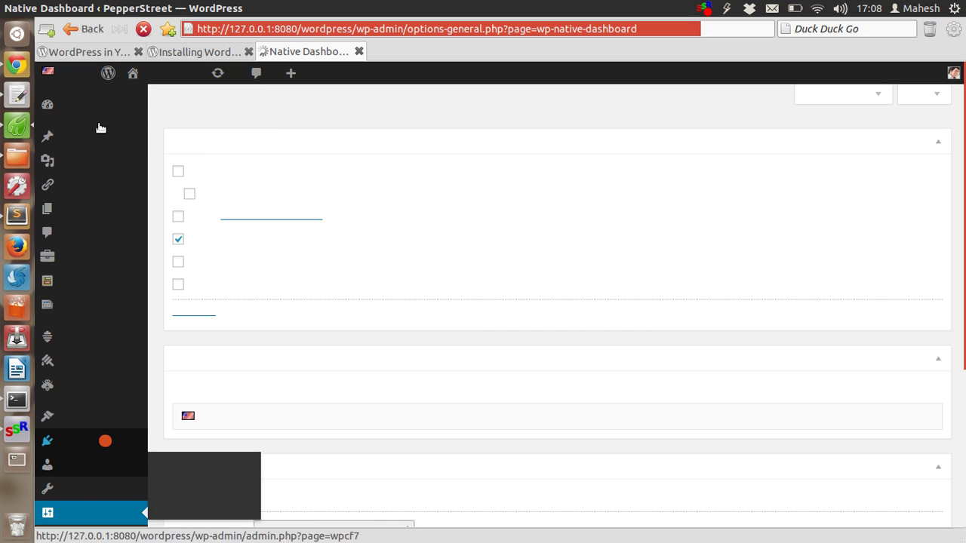
scroll(577, 132, down, 5)
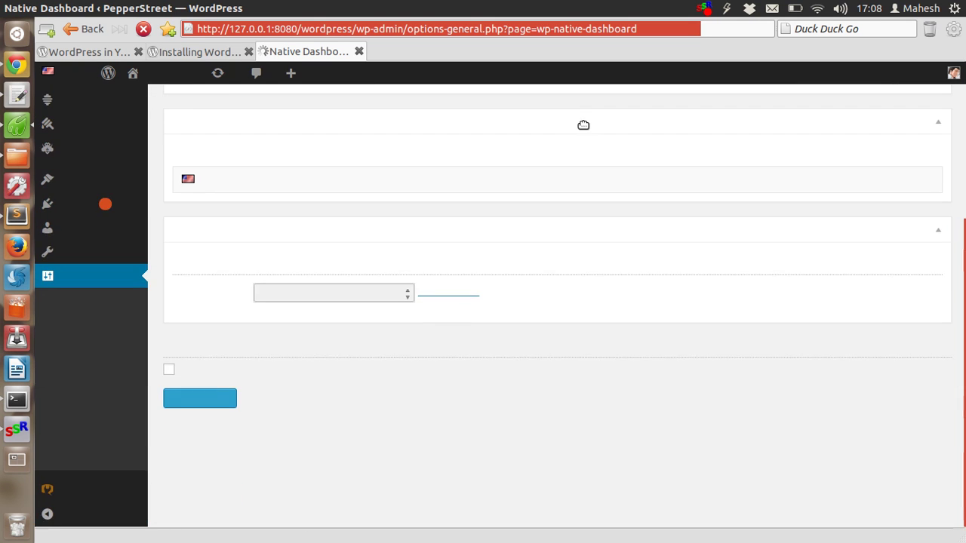
scroll(585, 126, up, 5)
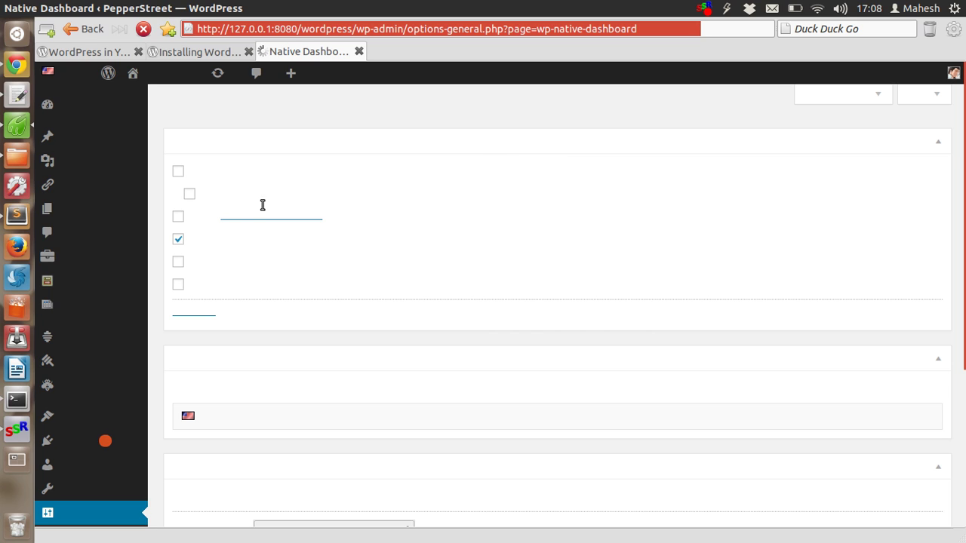
Switch to Sublime Text, set the WPLANG value in wp-config.php to en_GB and save the file
click(17, 215)
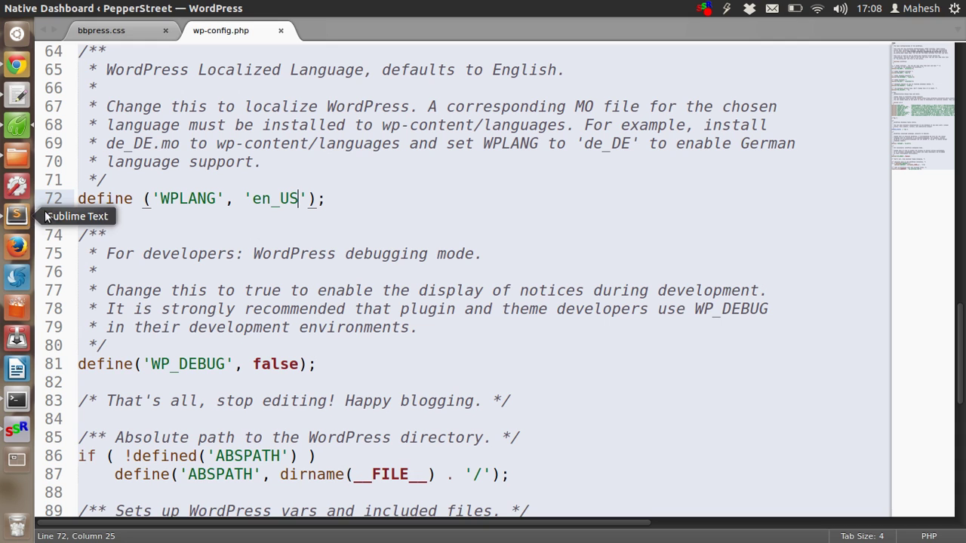
shift+click(283, 200)
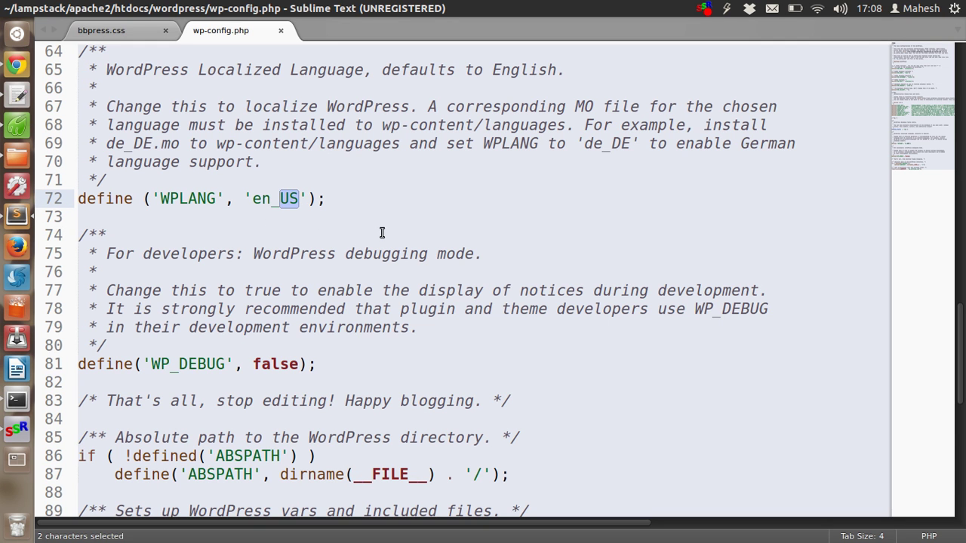
text(GB)
key(ctrl+s)
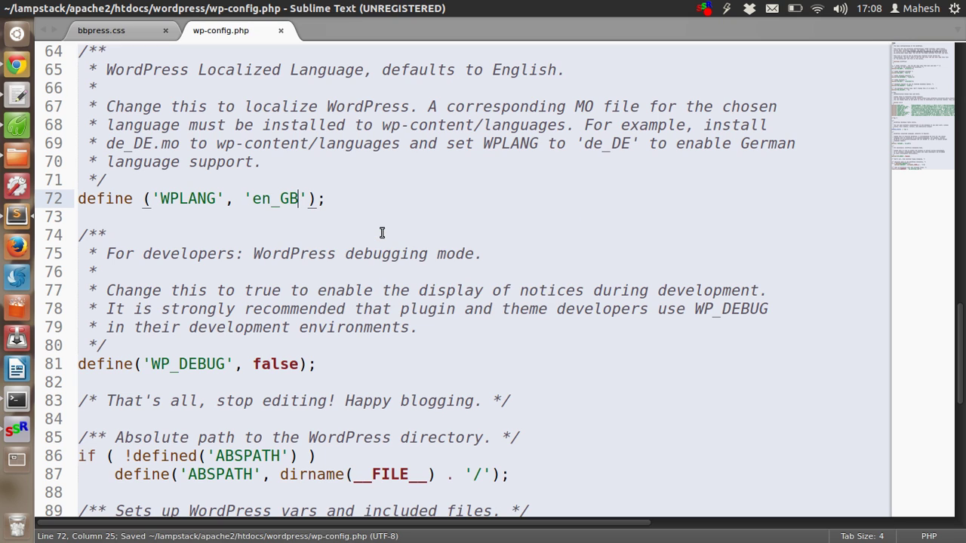
click(364, 181)
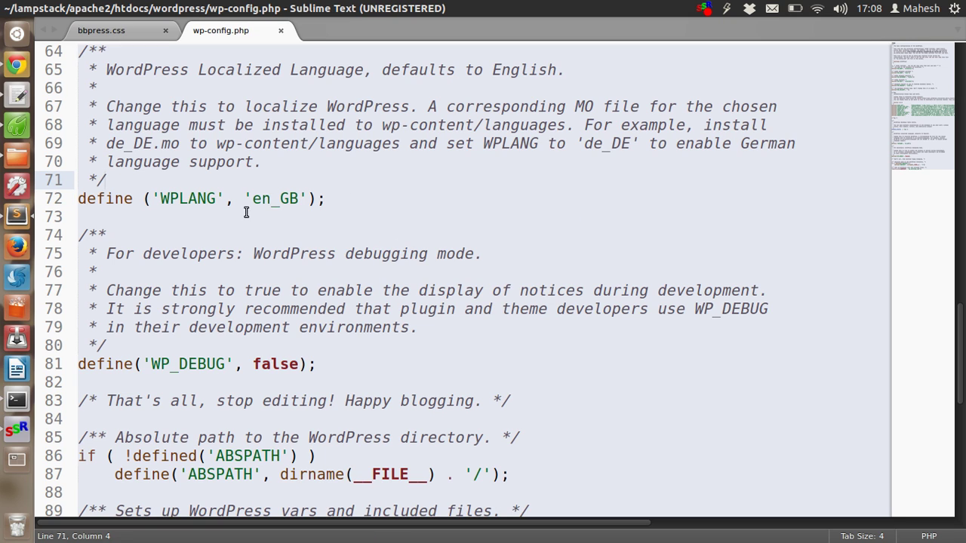
Reload the Native Dashboard settings in the browser and examine the admin bar language, capabilities and installed languages
click(18, 126)
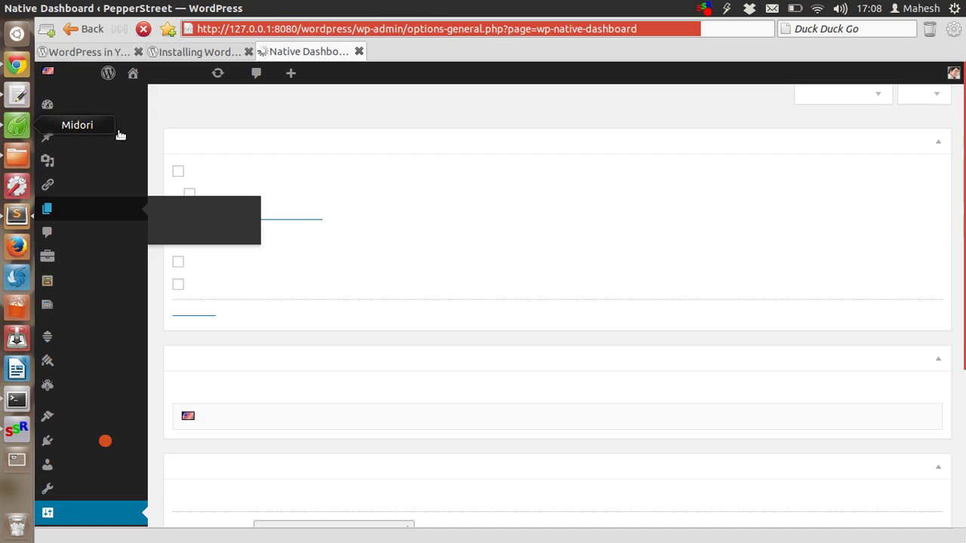
click(142, 29)
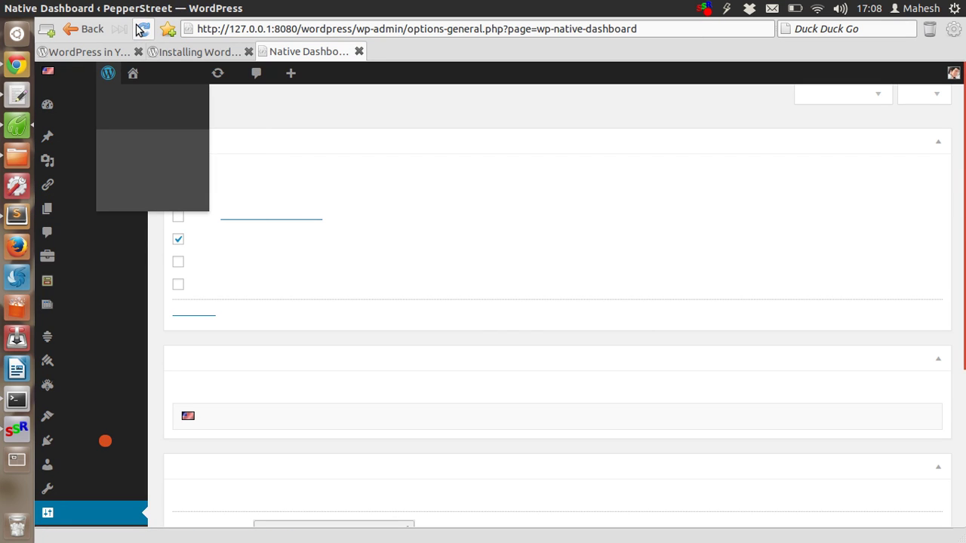
click(143, 32)
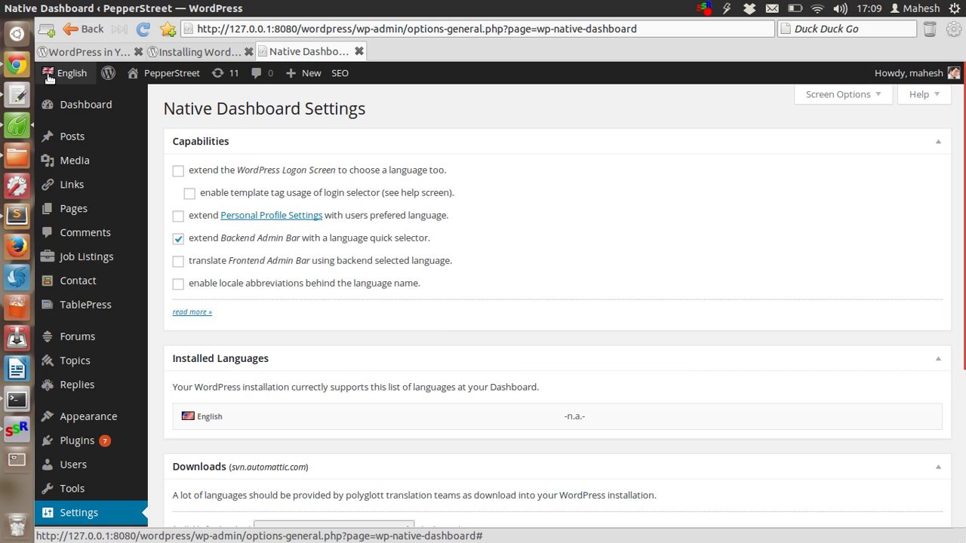
scroll(569, 154, down, 2)
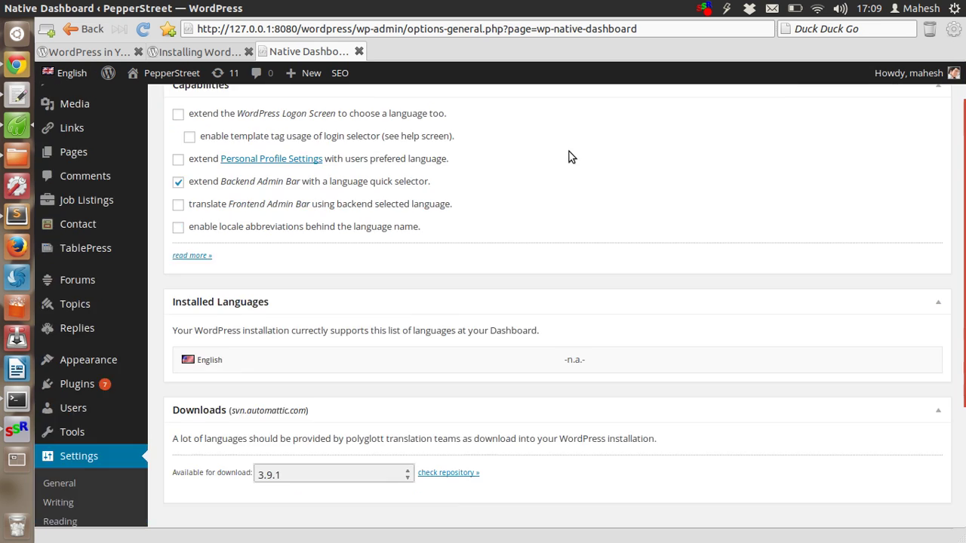
scroll(568, 157, down, 5)
scroll(569, 157, up, 6)
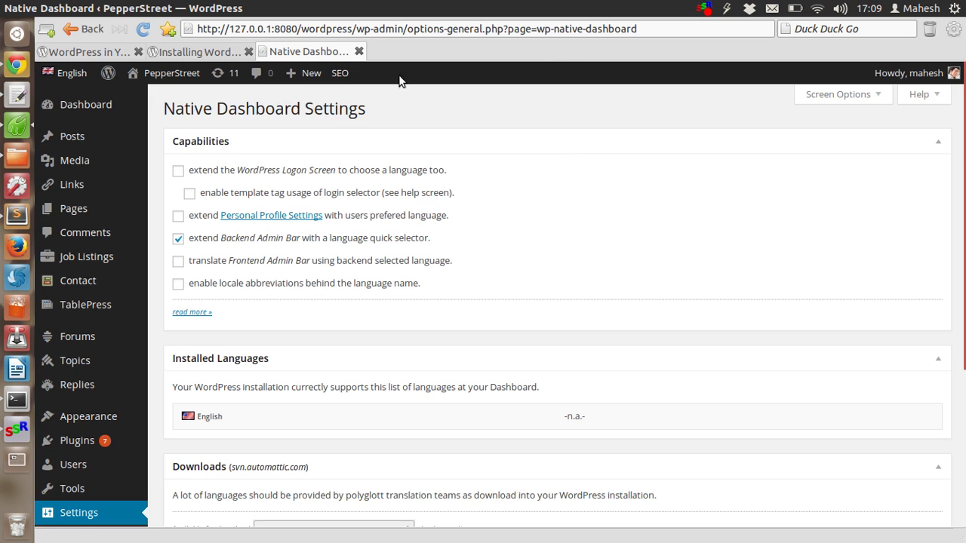
Switch to Sublime Text and highlight the locale code in the WPLANG line of wp-config.php for review
click(17, 216)
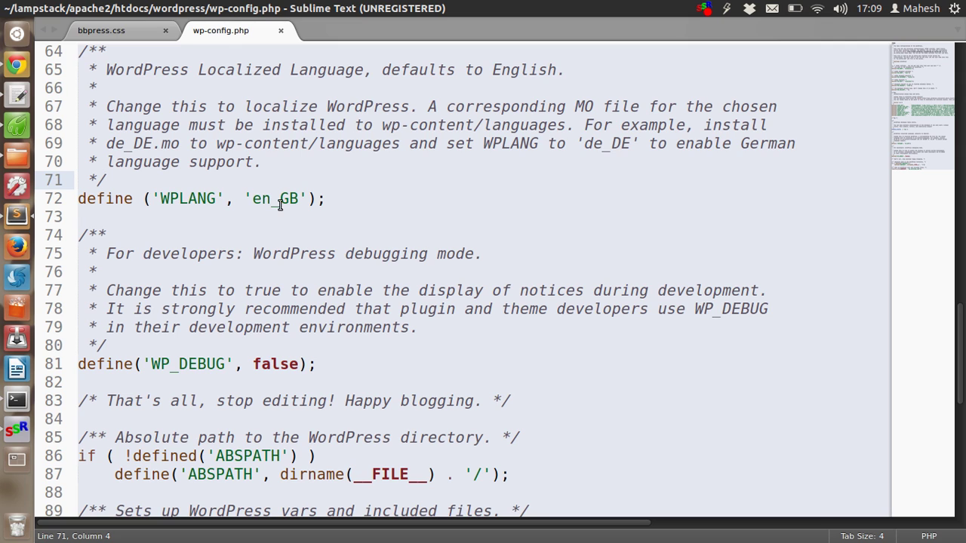
drag(253, 198, 287, 200)
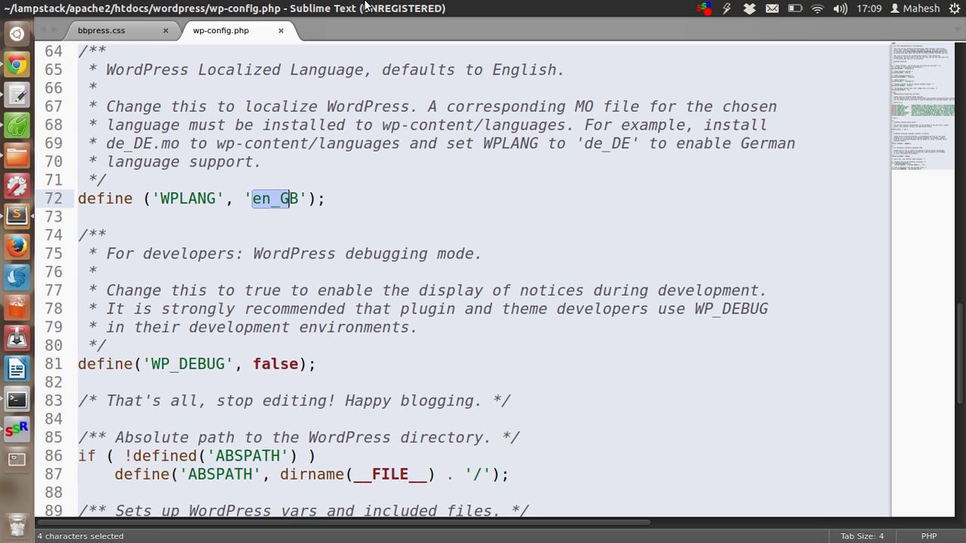
key(Down)
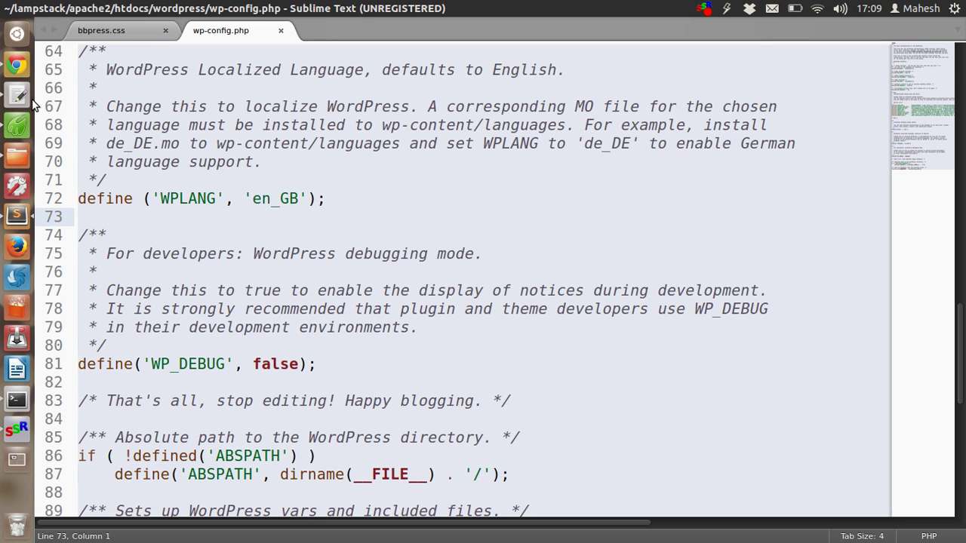
Return to the Installing WordPress in Your Language article and highlight the _PT country code in the .mo file naming convention
click(18, 126)
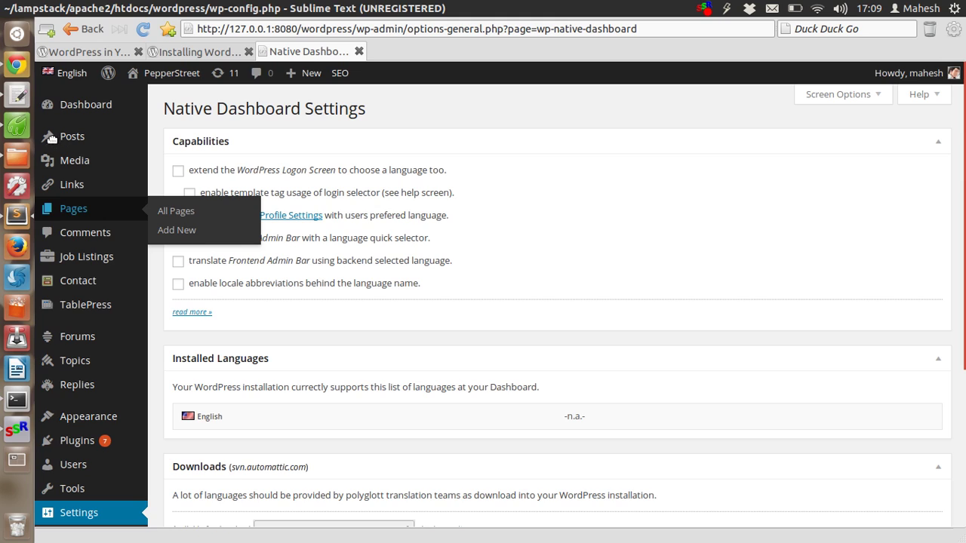
click(211, 51)
scroll(530, 275, down, 8)
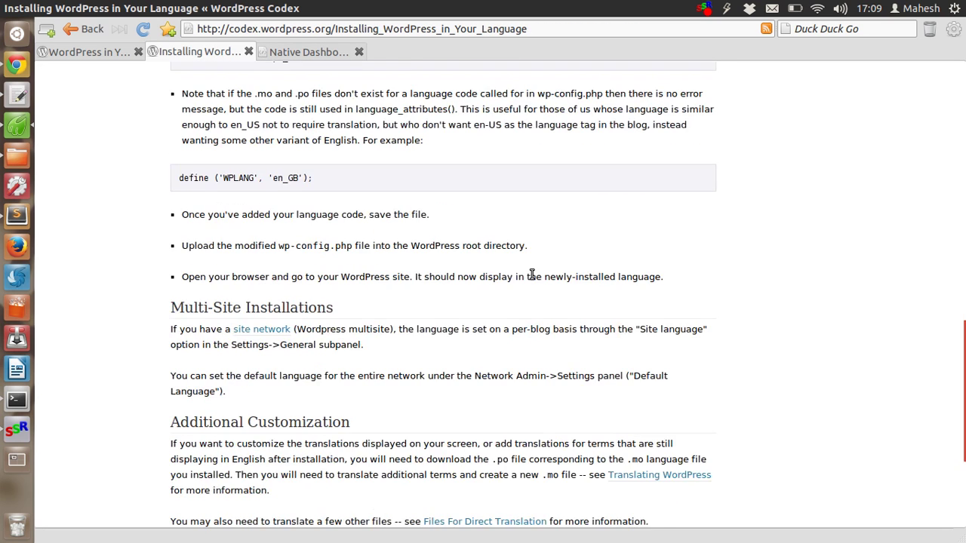
scroll(531, 275, up, 5)
scroll(530, 277, up, 6)
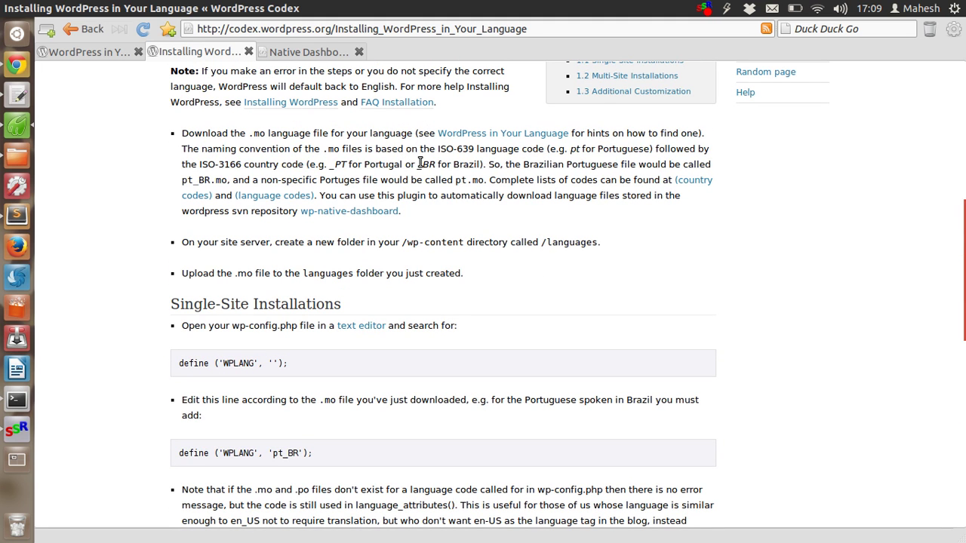
drag(328, 164, 345, 164)
right_click(341, 166)
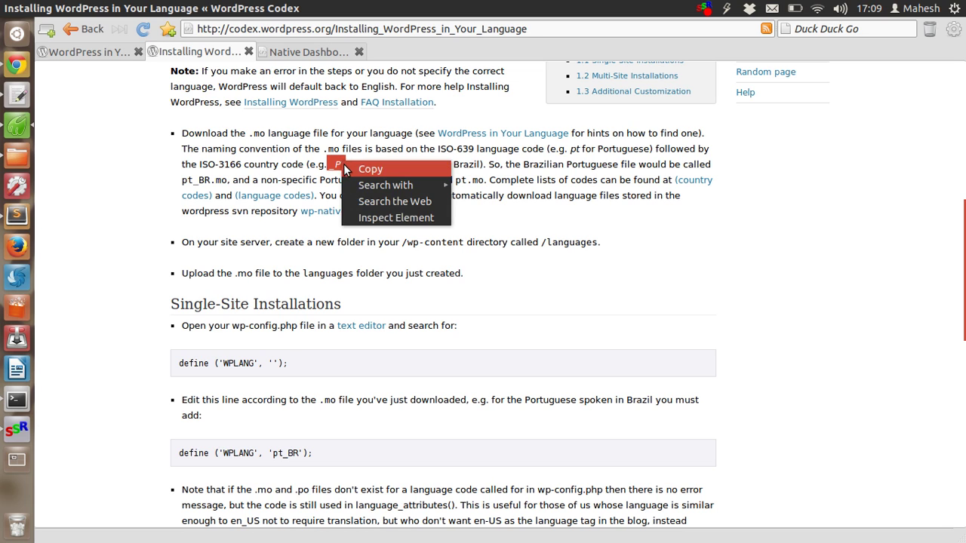
click(149, 166)
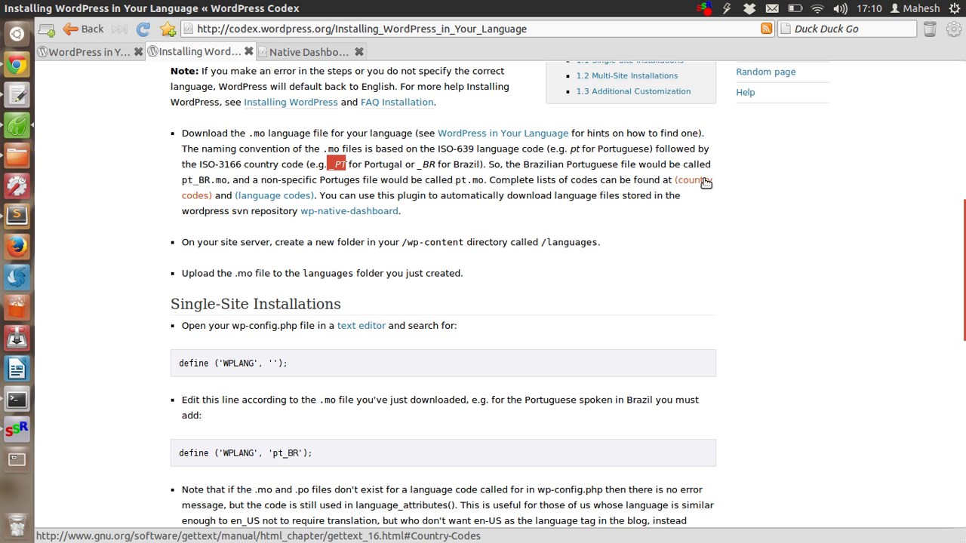
Open the article's language codes link in a new tab and examine the ISO 639-1 two-letter codes in the GNU gettext manual
right_click(294, 200)
click(324, 205)
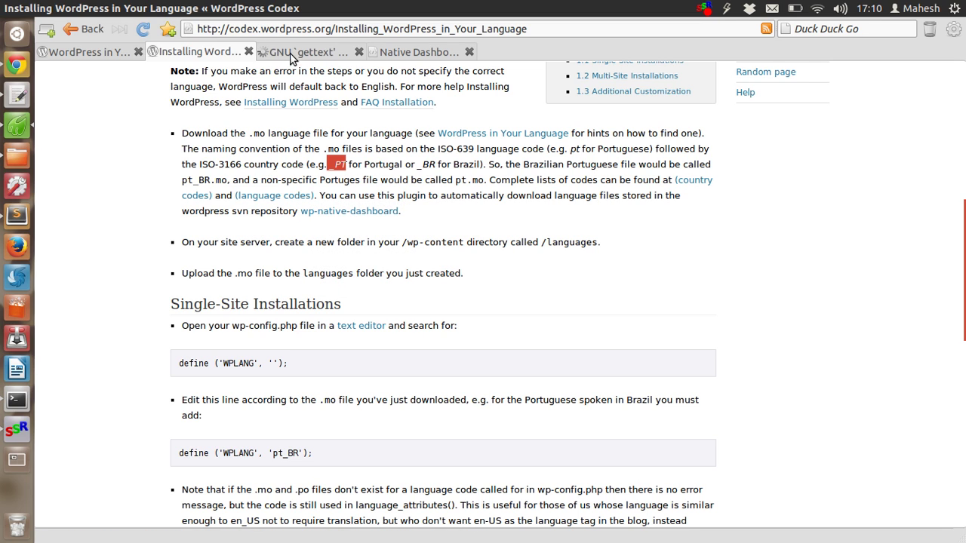
click(290, 52)
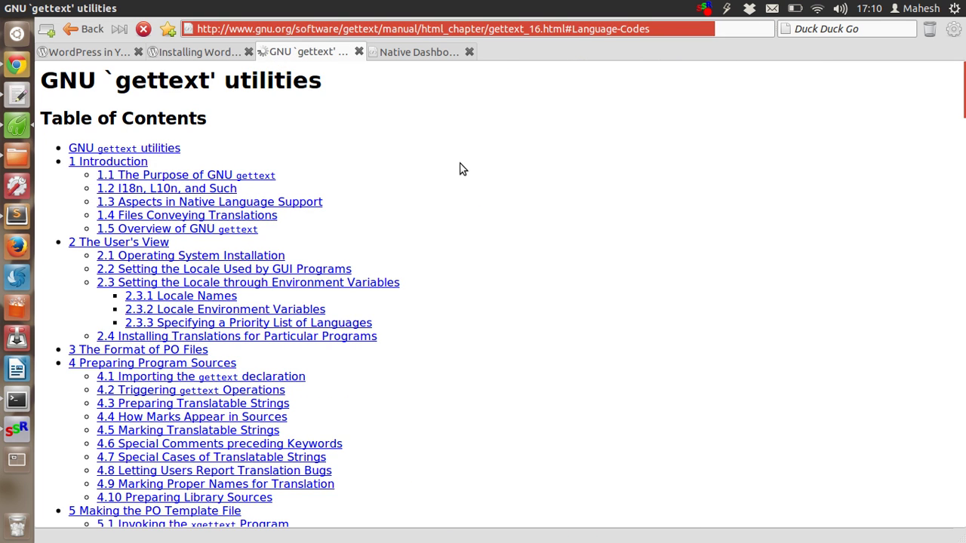
scroll(460, 168, down, 6)
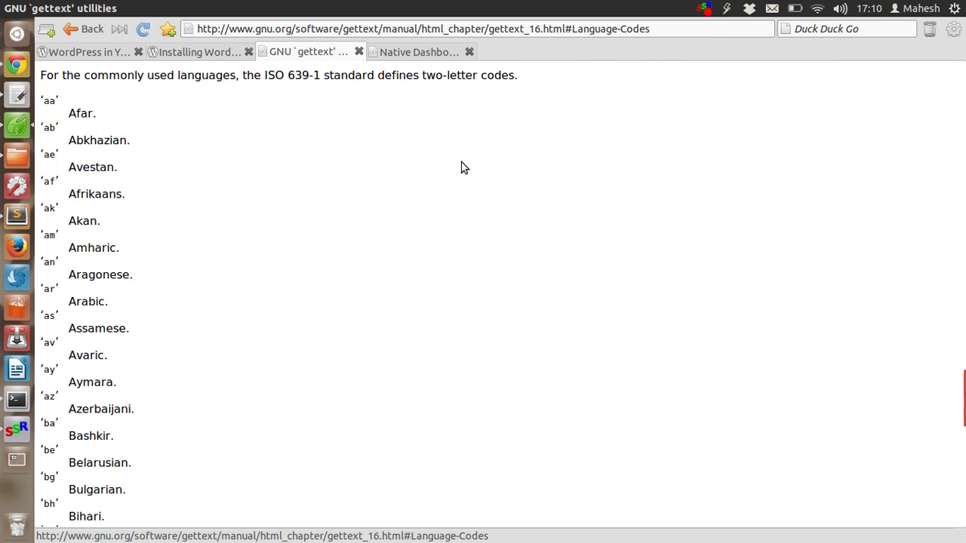
Look up the two-letter code for Marathi in the GNU gettext language codes list and highlight it
scroll(463, 160, down, 8)
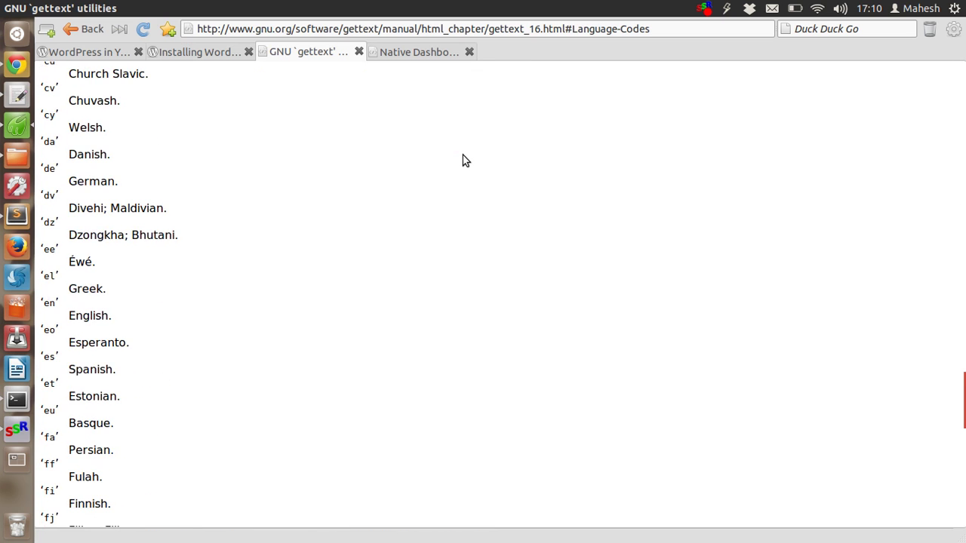
scroll(462, 160, down, 11)
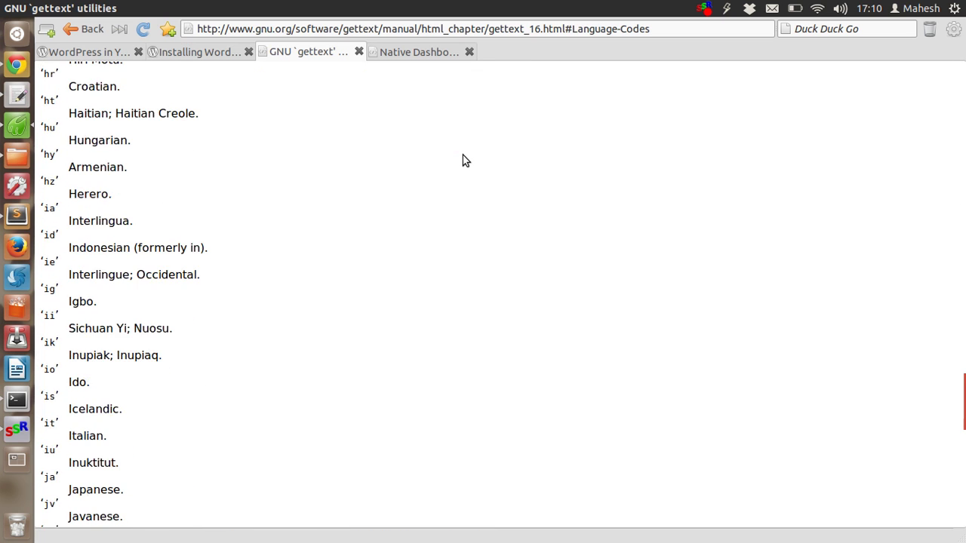
scroll(463, 154, down, 8)
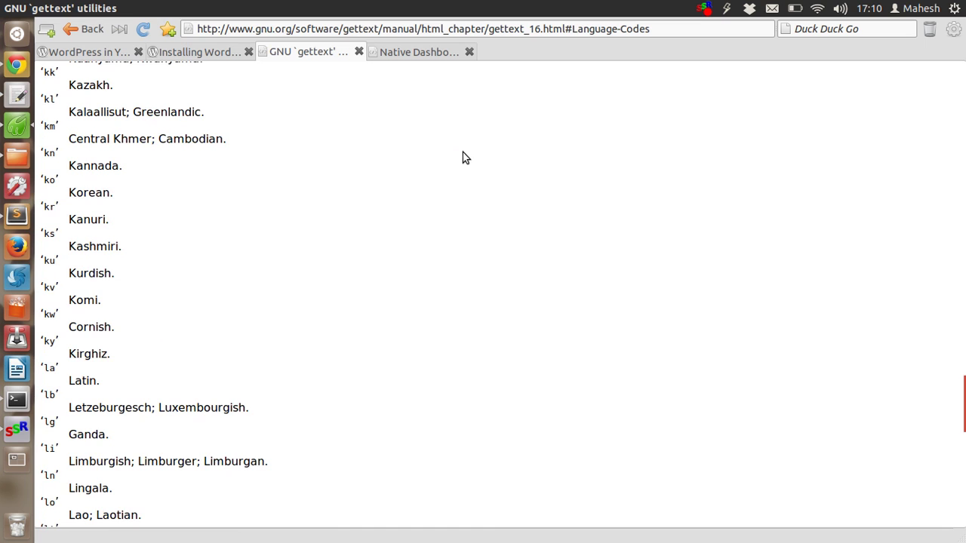
scroll(463, 155, down, 8)
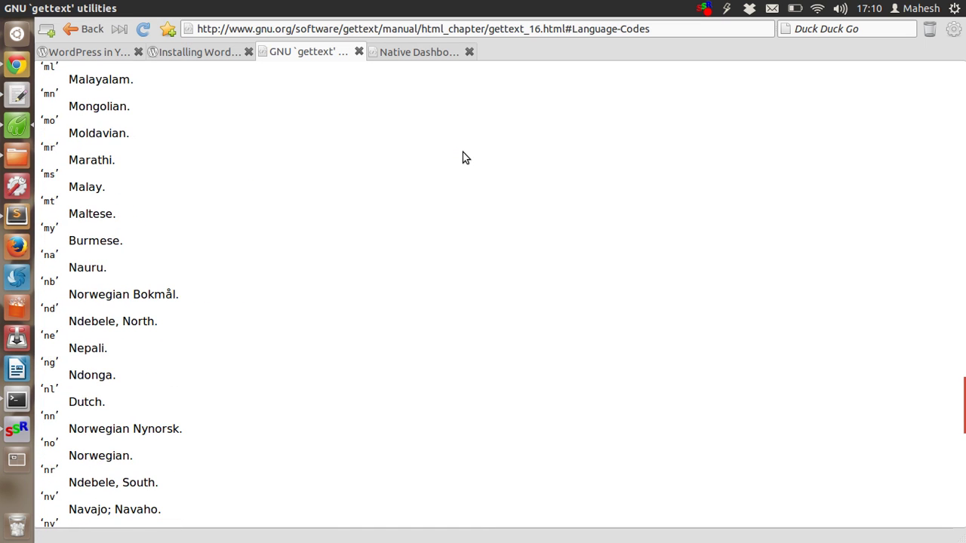
scroll(463, 155, down, 3)
scroll(462, 155, up, 2)
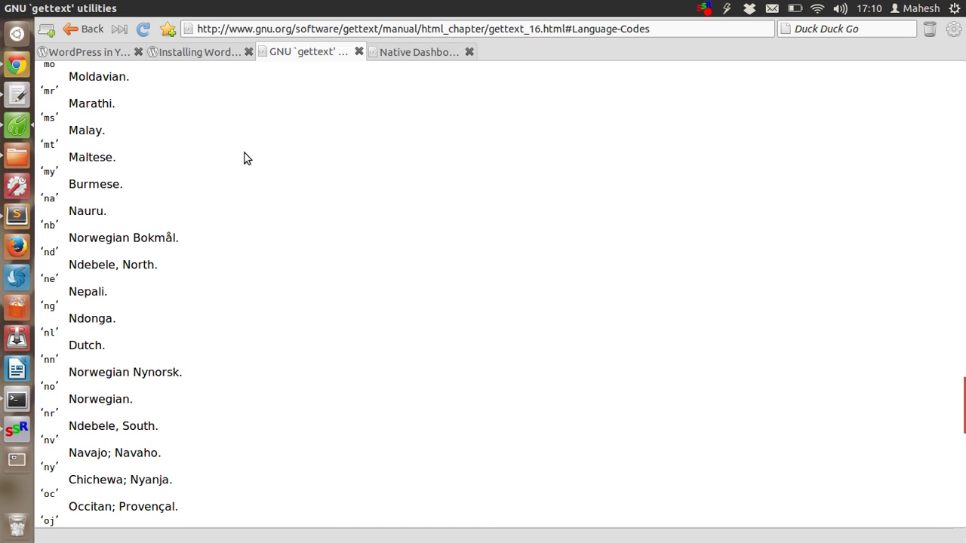
double_click(48, 92)
click(153, 93)
Switch to Sublime Text and replace the GB part of the WPLANG locale in wp-config.php with mr
click(17, 220)
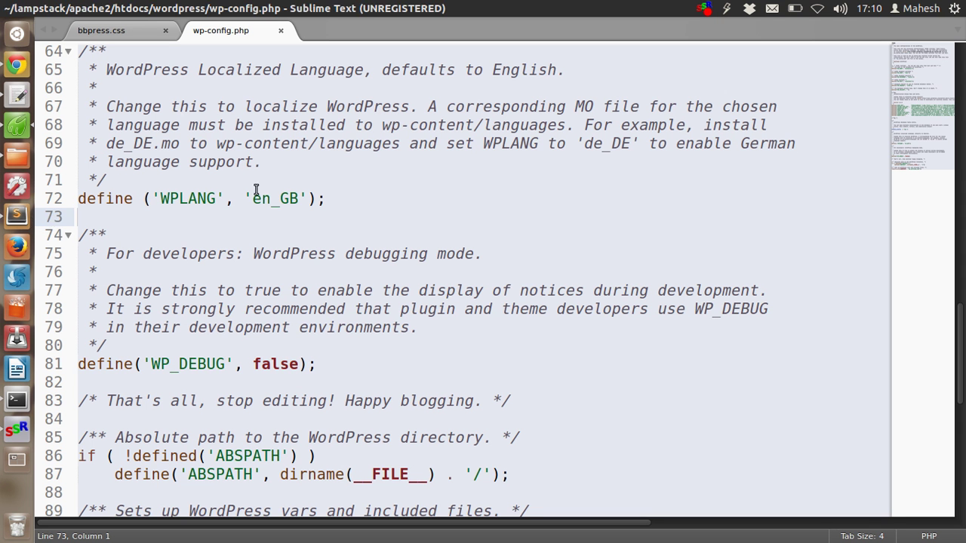
drag(299, 198, 280, 198)
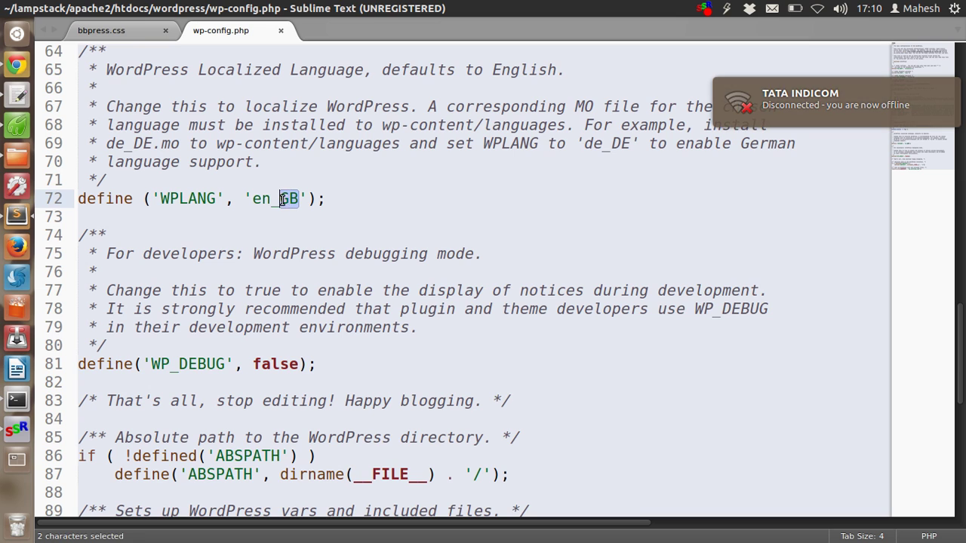
text(m)
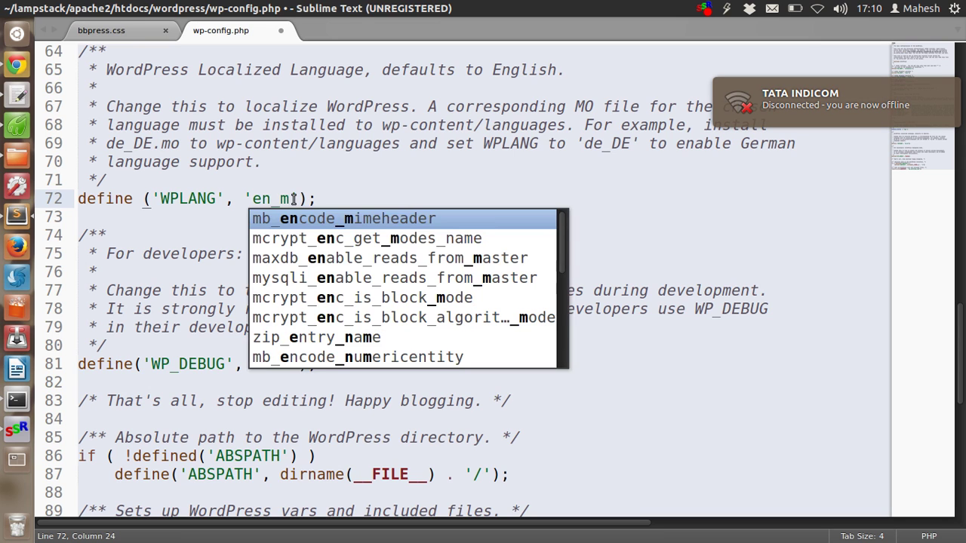
text(r)
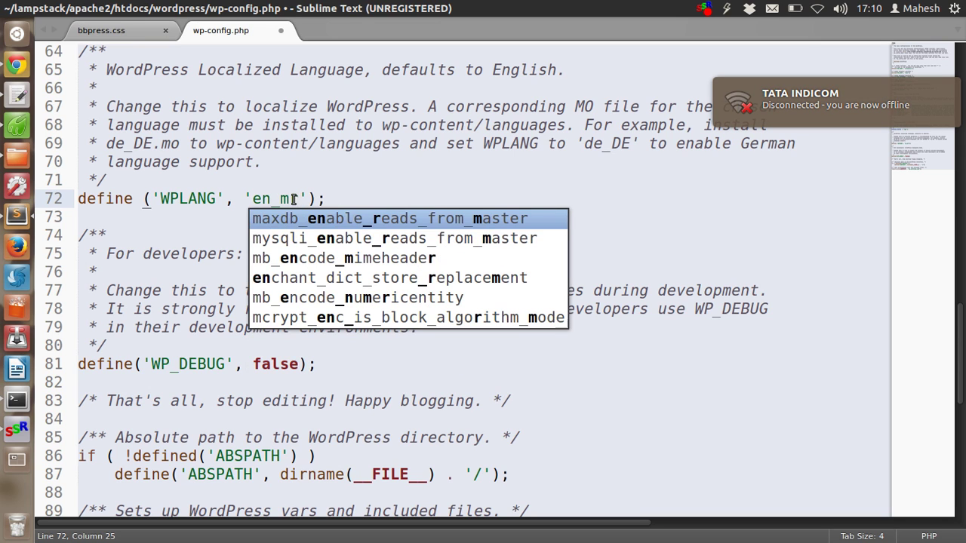
click(294, 179)
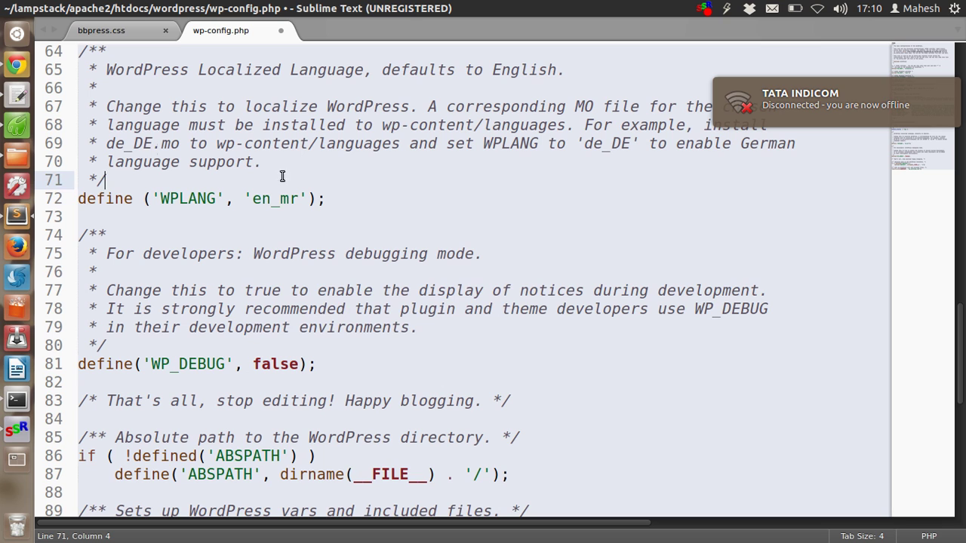
Compare the WPLANG locale with the gettext code list, and return to the Installing WordPress in Your Language article to review the naming convention
click(21, 126)
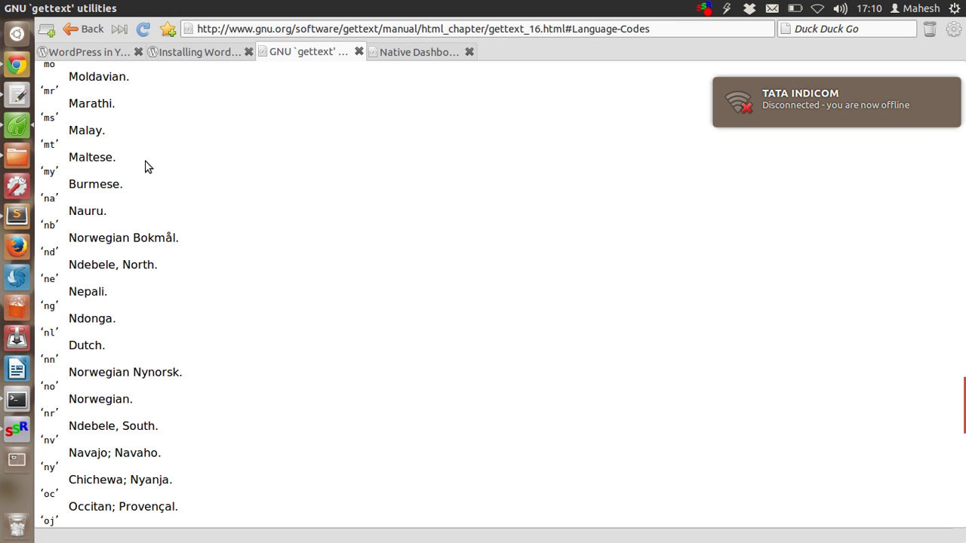
click(17, 216)
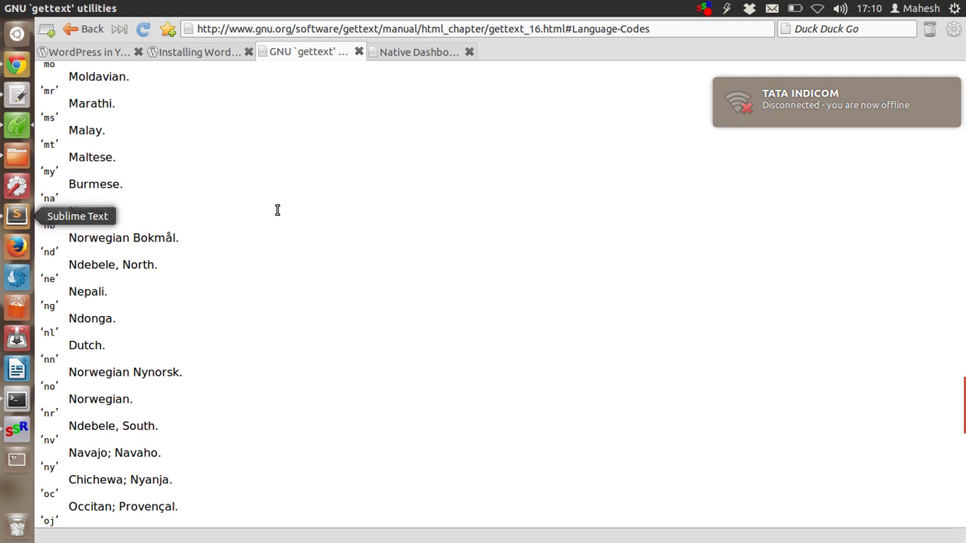
drag(269, 197, 256, 198)
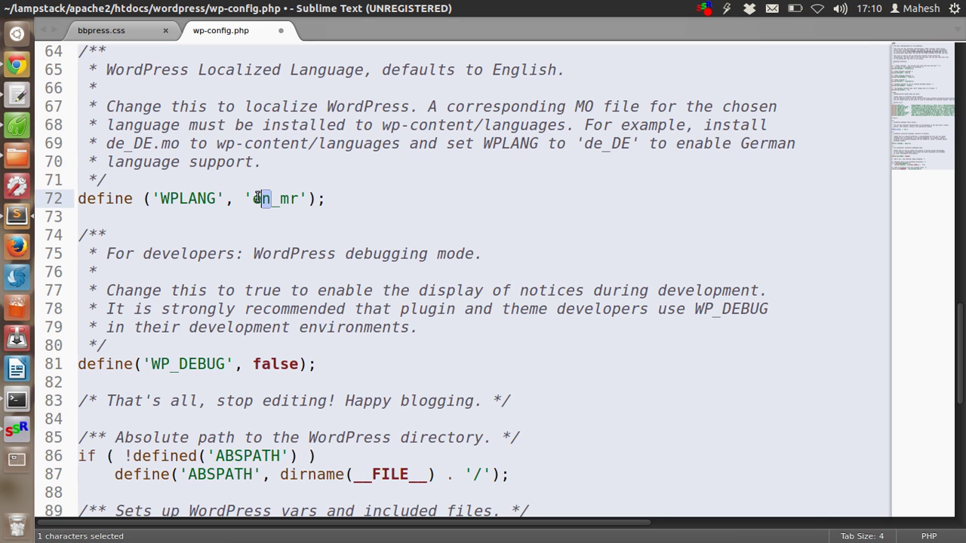
click(308, 179)
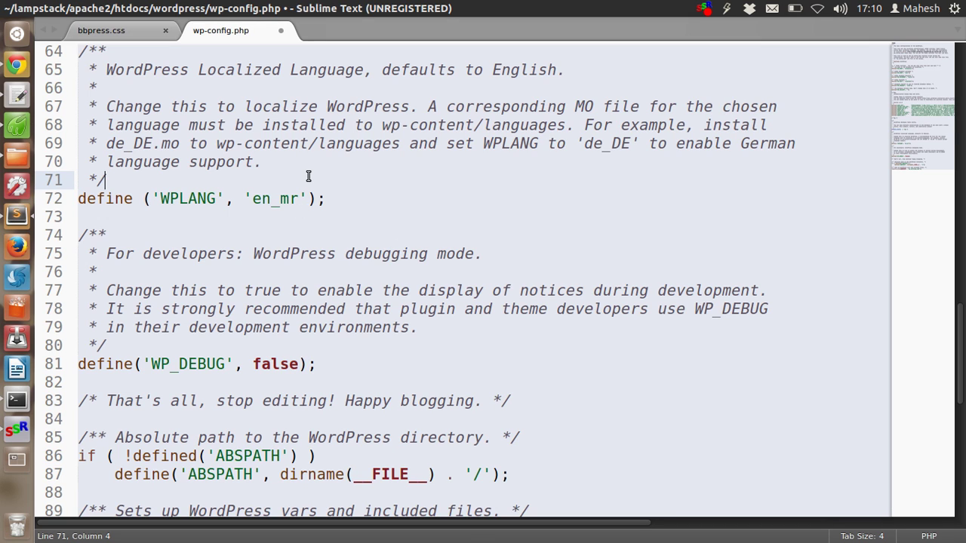
key(alt+Tab)
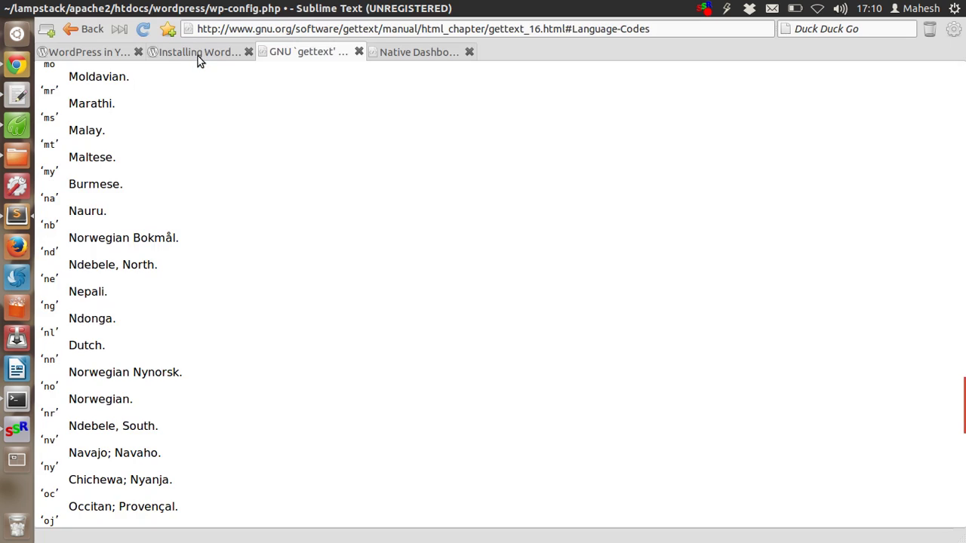
click(199, 54)
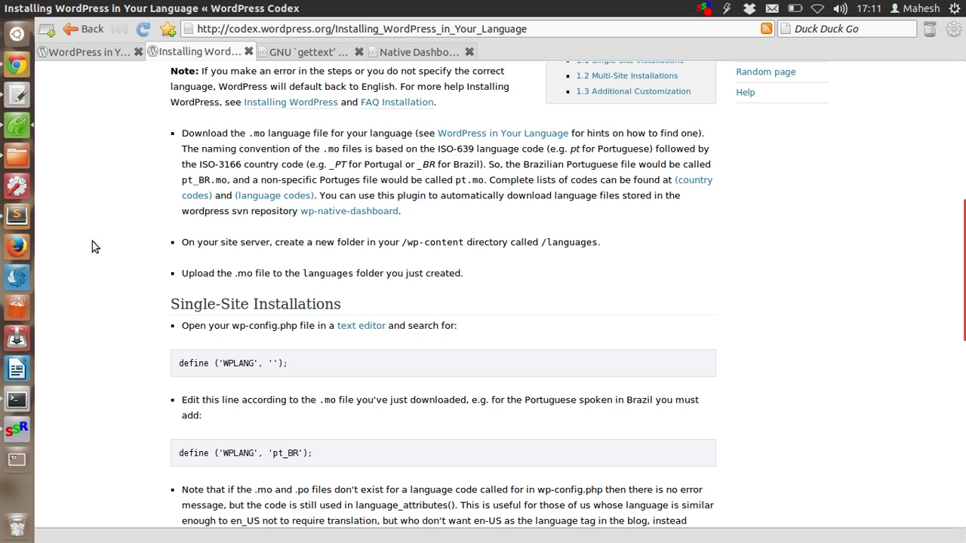
Switch to Sublime Text, change the WPLANG locale in wp-config.php to in_mr and save the file
click(23, 220)
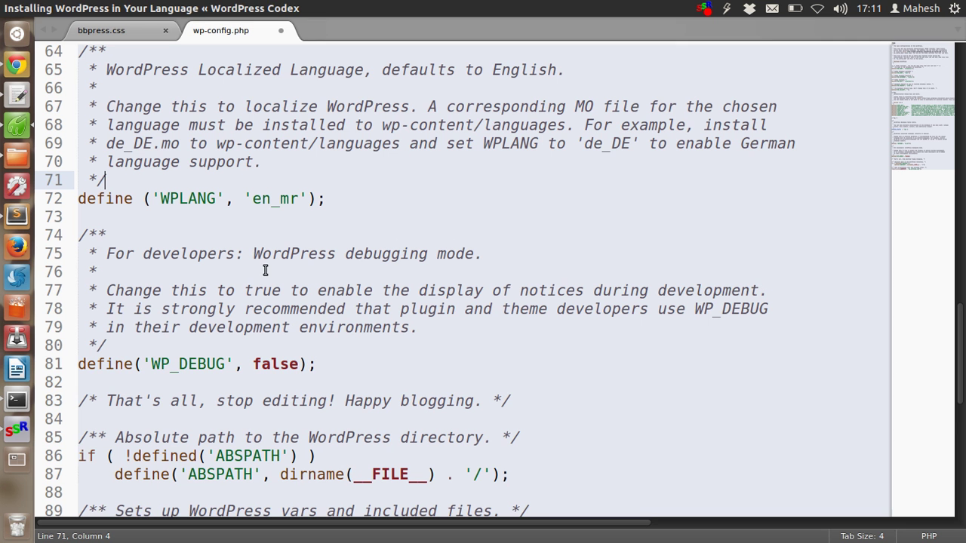
click(259, 199)
drag(257, 198, 251, 199)
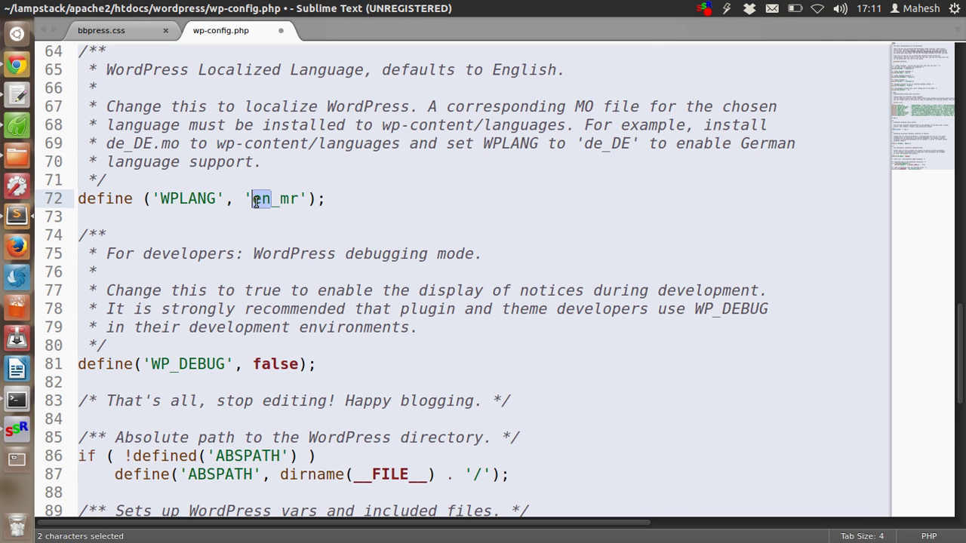
text(in)
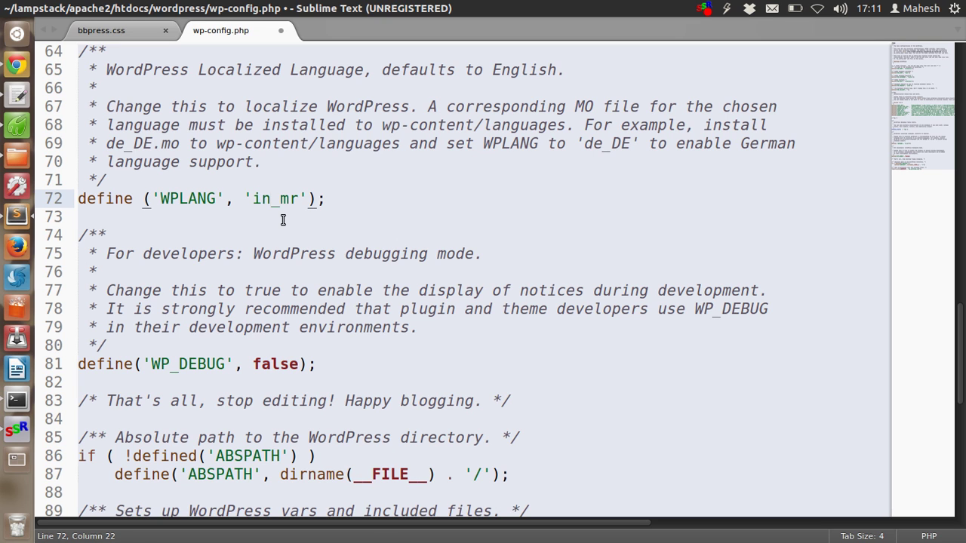
key(ctrl+s)
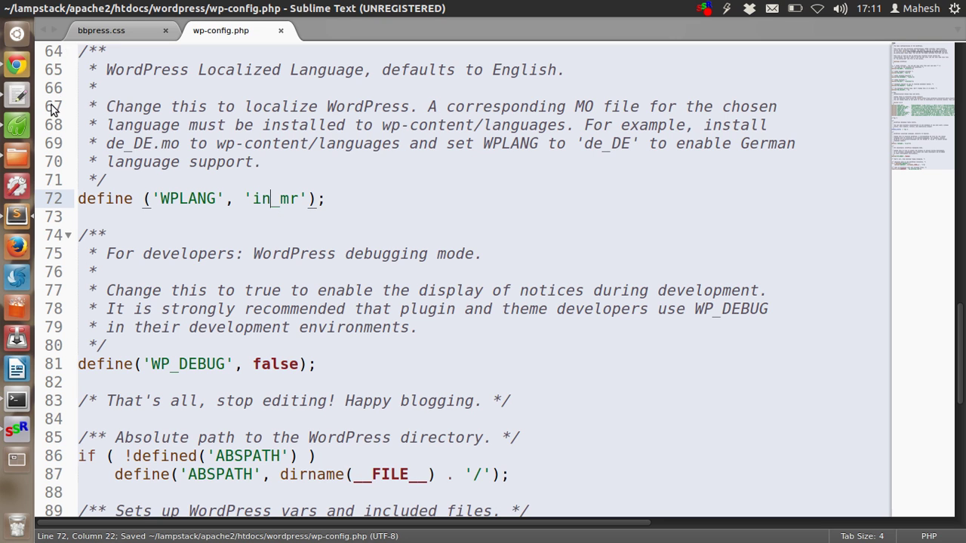
Return to the browser, reload the codex article and bring up the Native Dashboard settings page to check the language change
key(alt+Tab)
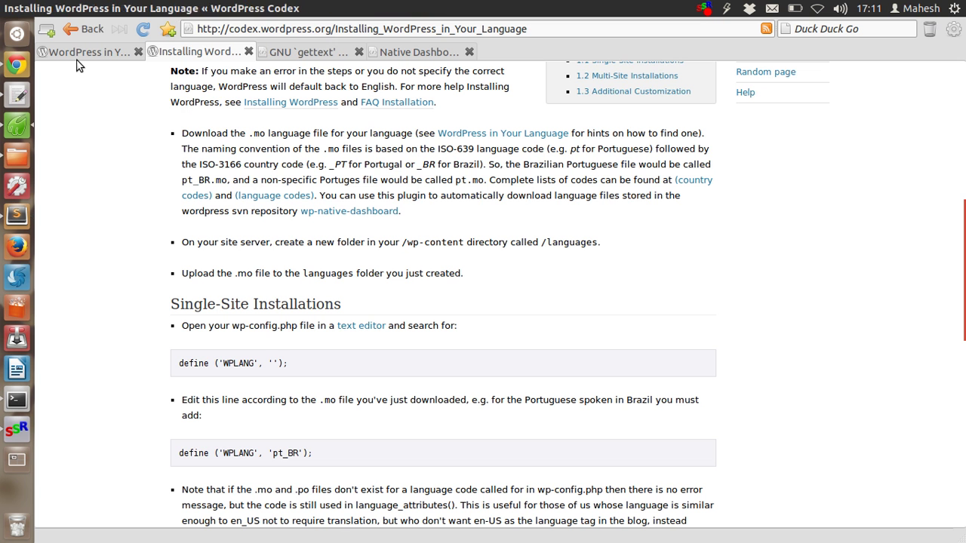
click(144, 30)
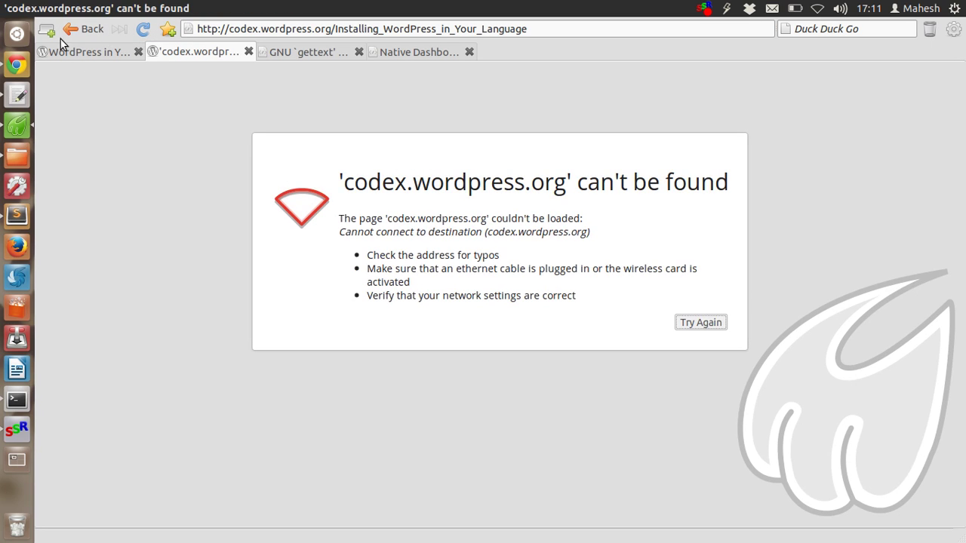
click(61, 36)
click(396, 51)
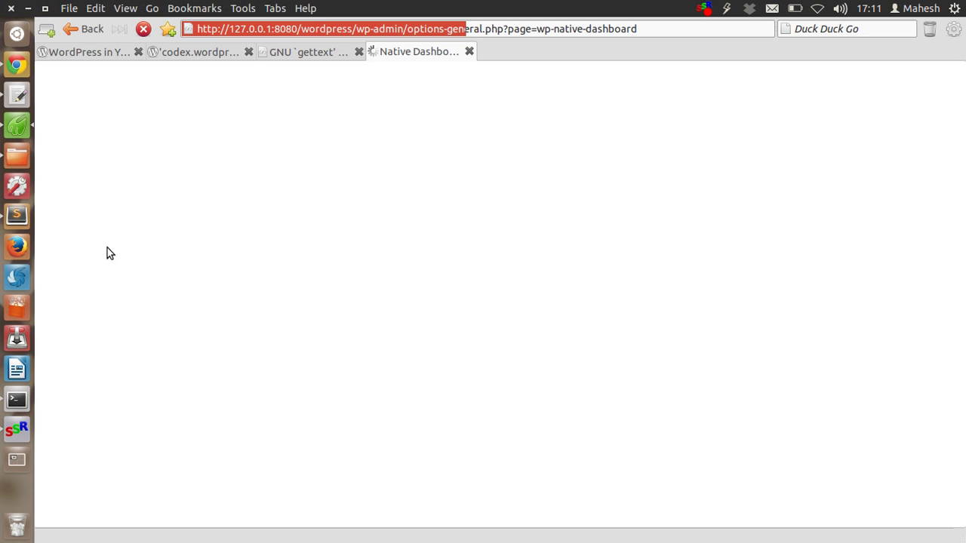
Switch to Sublime Text, set the WPLANG locale in wp-config.php to en_GB and save the file
click(19, 216)
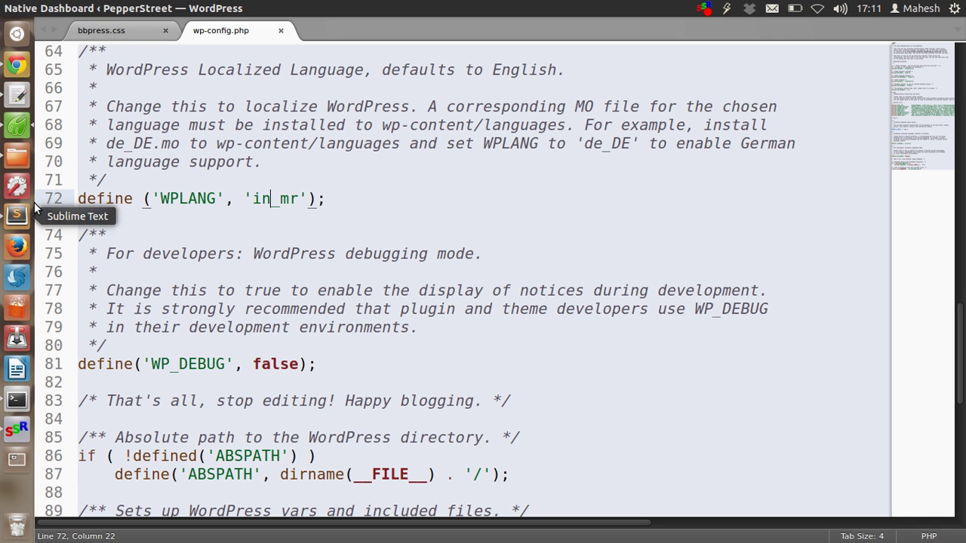
drag(300, 198, 252, 199)
text(en)
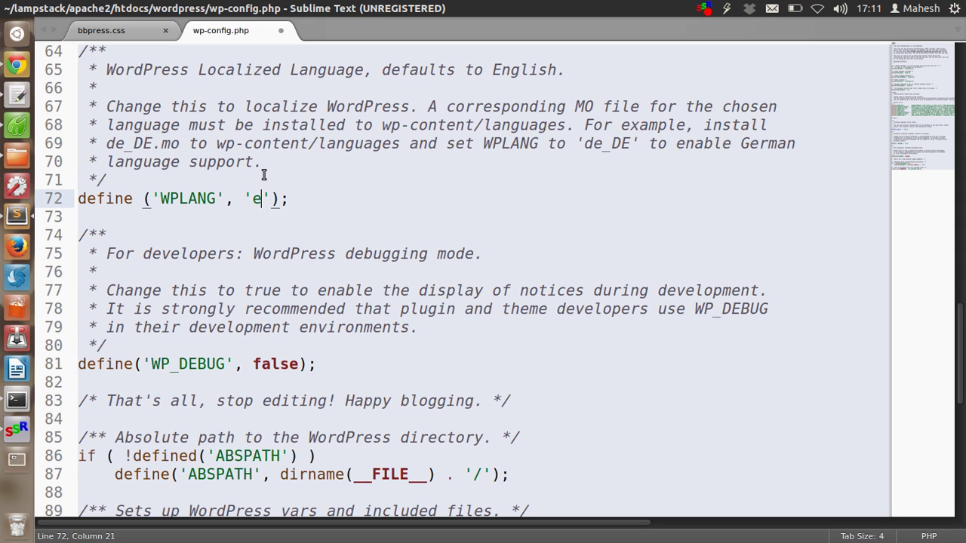
text(_)
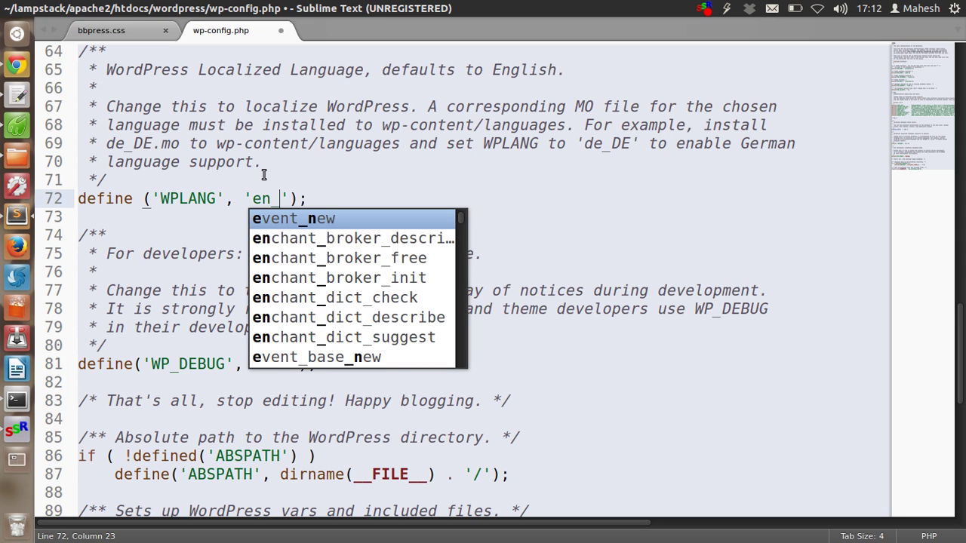
text(GB)
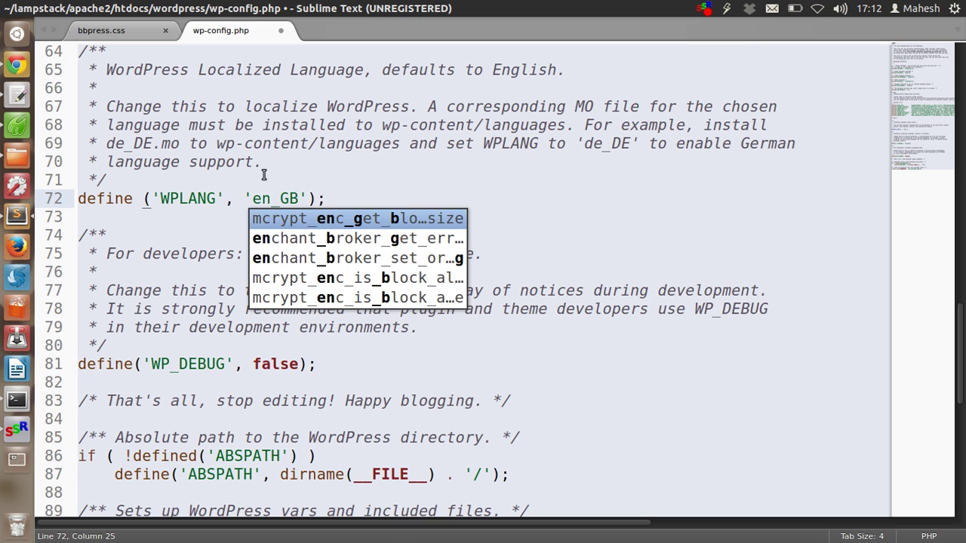
key(ctrl+s)
click(264, 175)
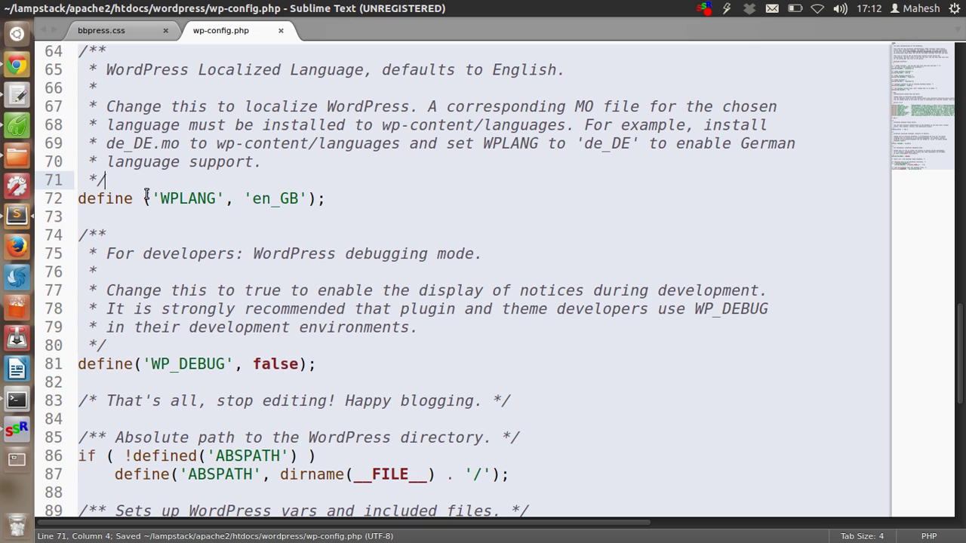
Reload the Native Dashboard settings in the browser, and return to Sublime Text to highlight the .mo extension in the wp-config.php language comment
click(22, 127)
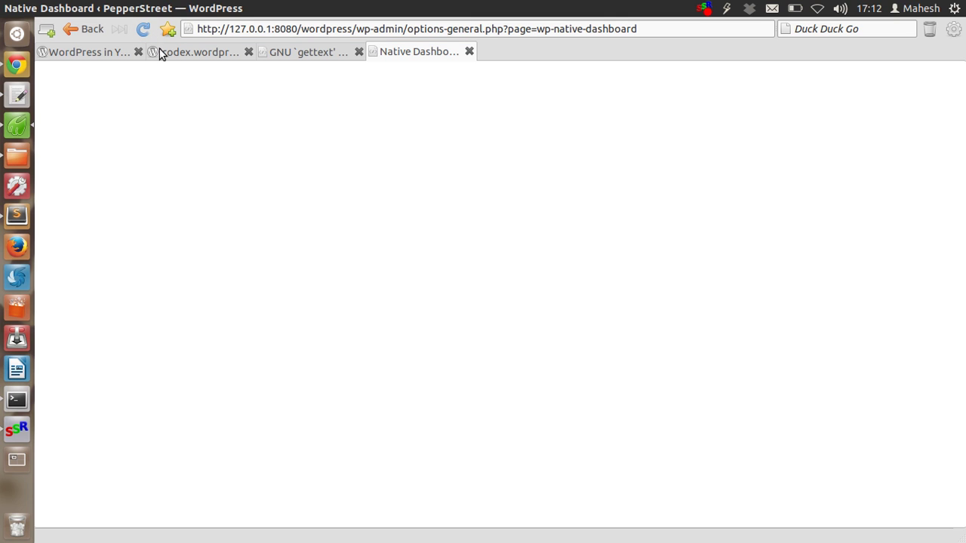
click(145, 31)
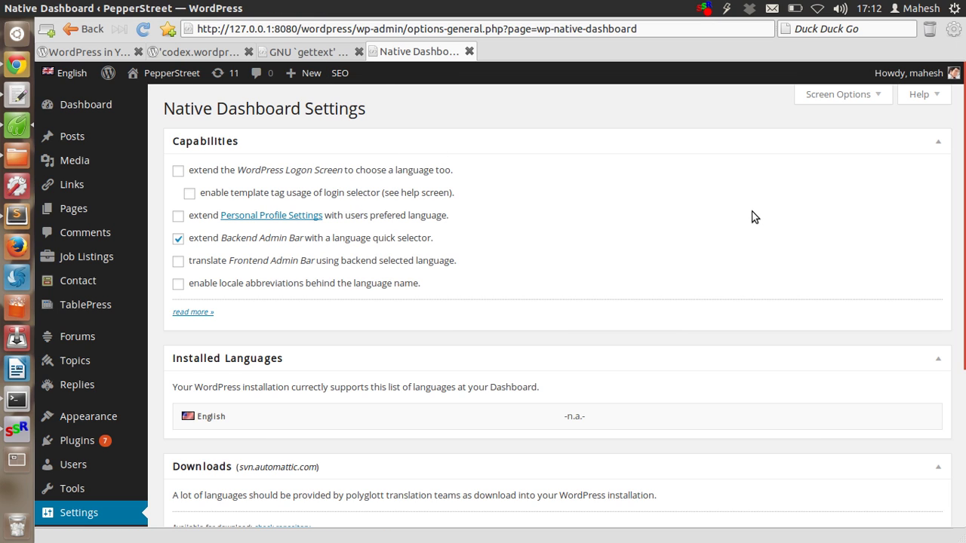
click(18, 218)
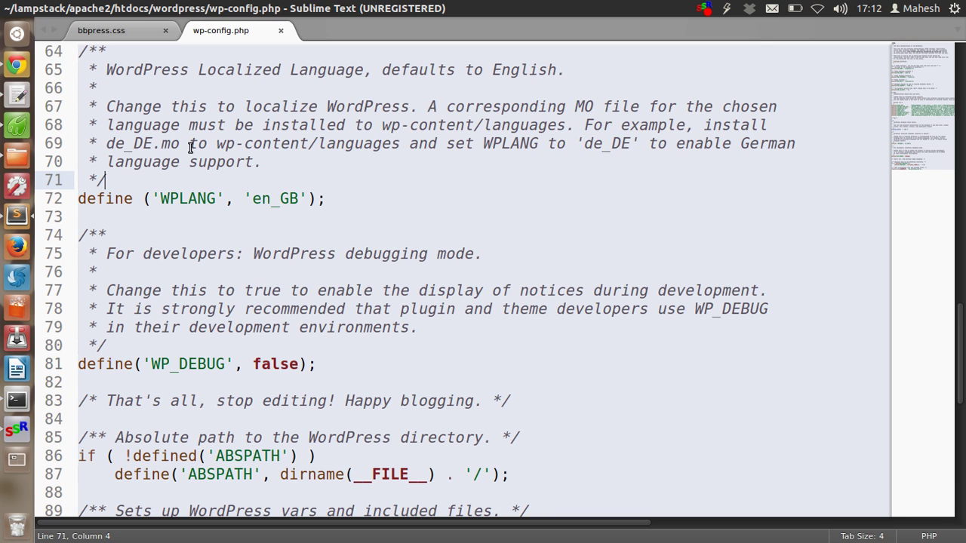
drag(179, 143, 151, 142)
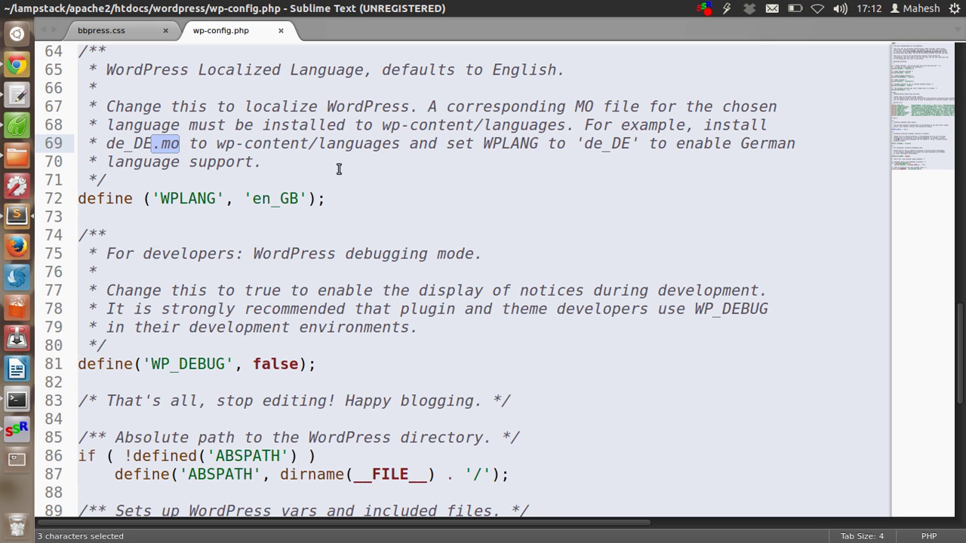